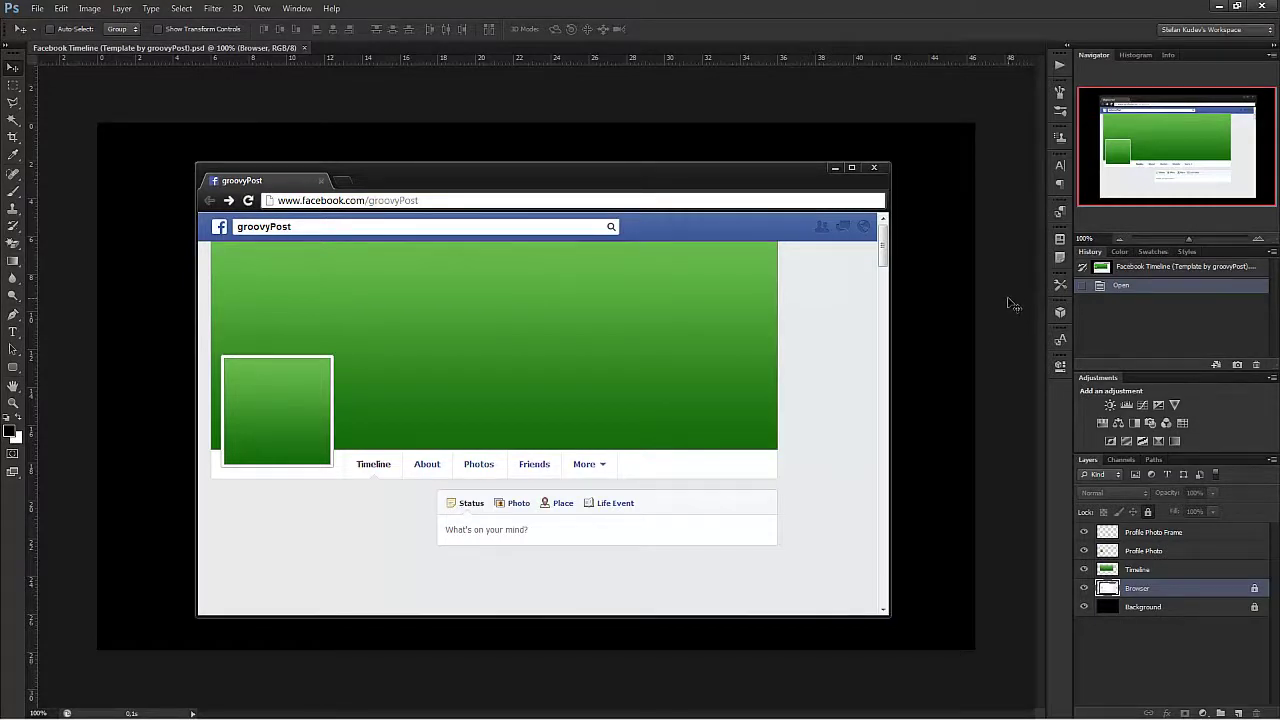
pyautogui.hotkey('alt', 'Tab')
pyautogui.press('Tab')
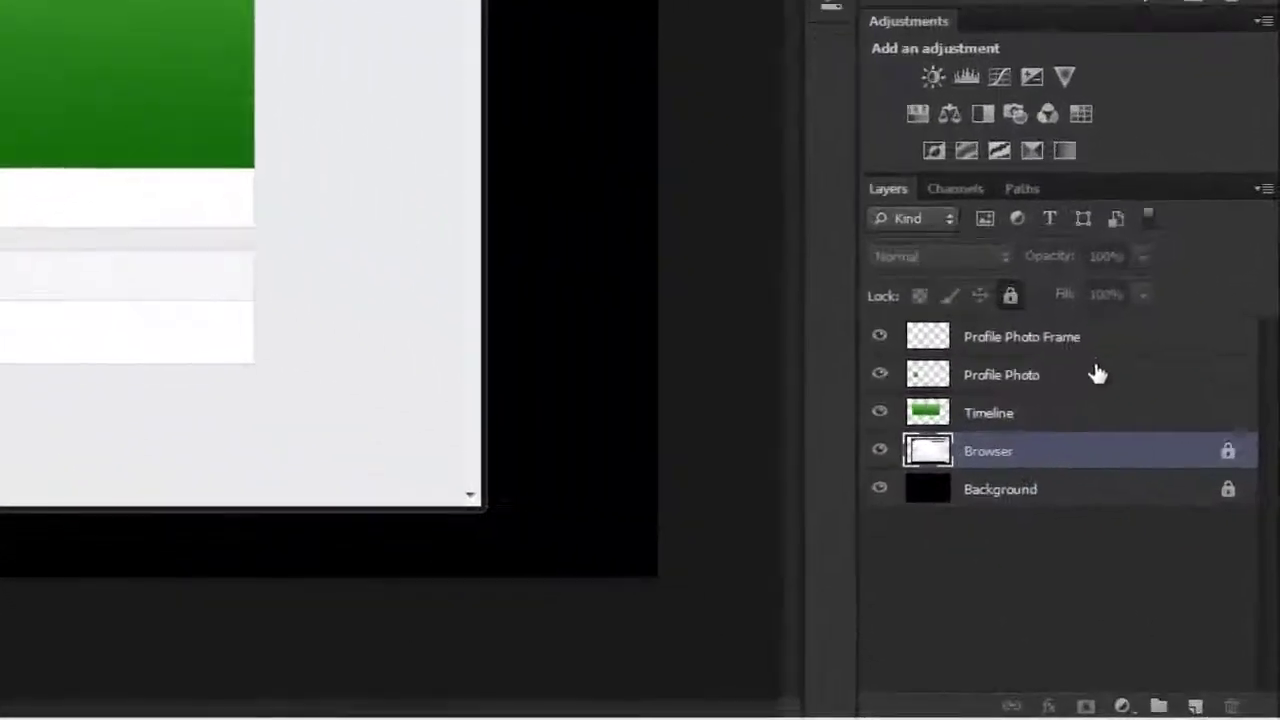
# Toggle the Profile Photo Frame layer's visibility off and on to examine what it adds around the profile picture.
pyautogui.click(1185, 533)
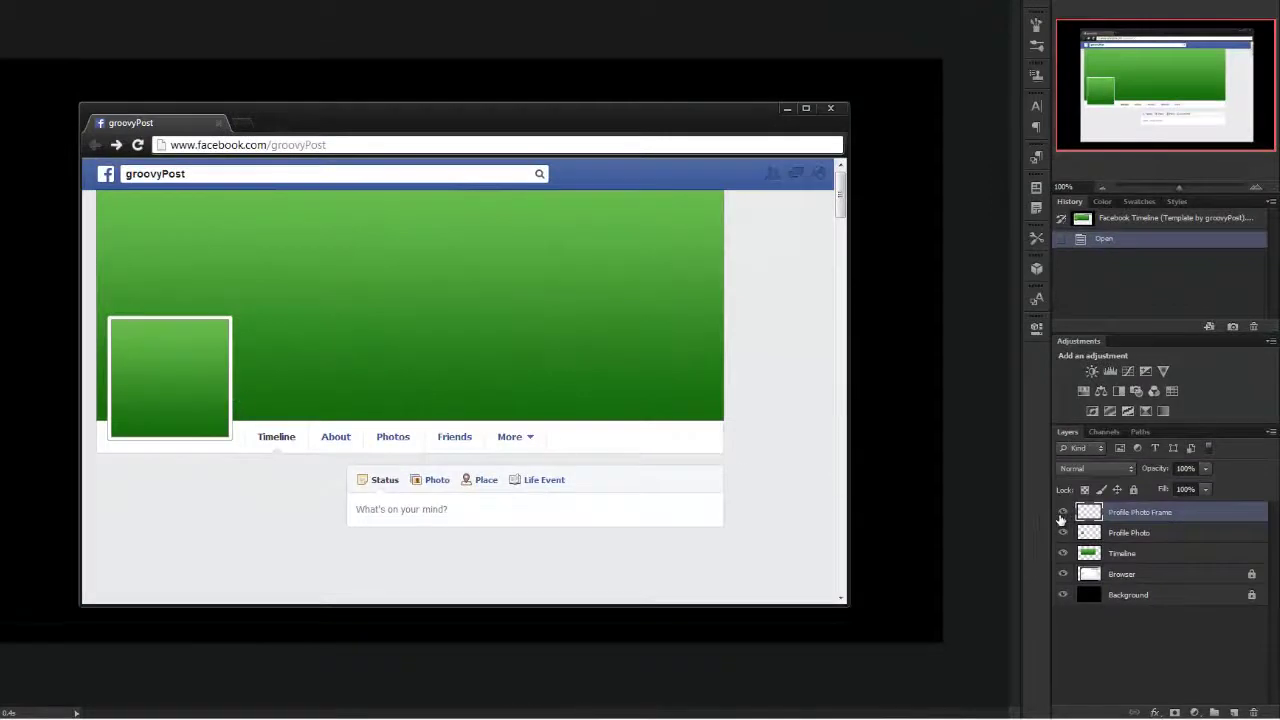
pyautogui.click(1063, 512)
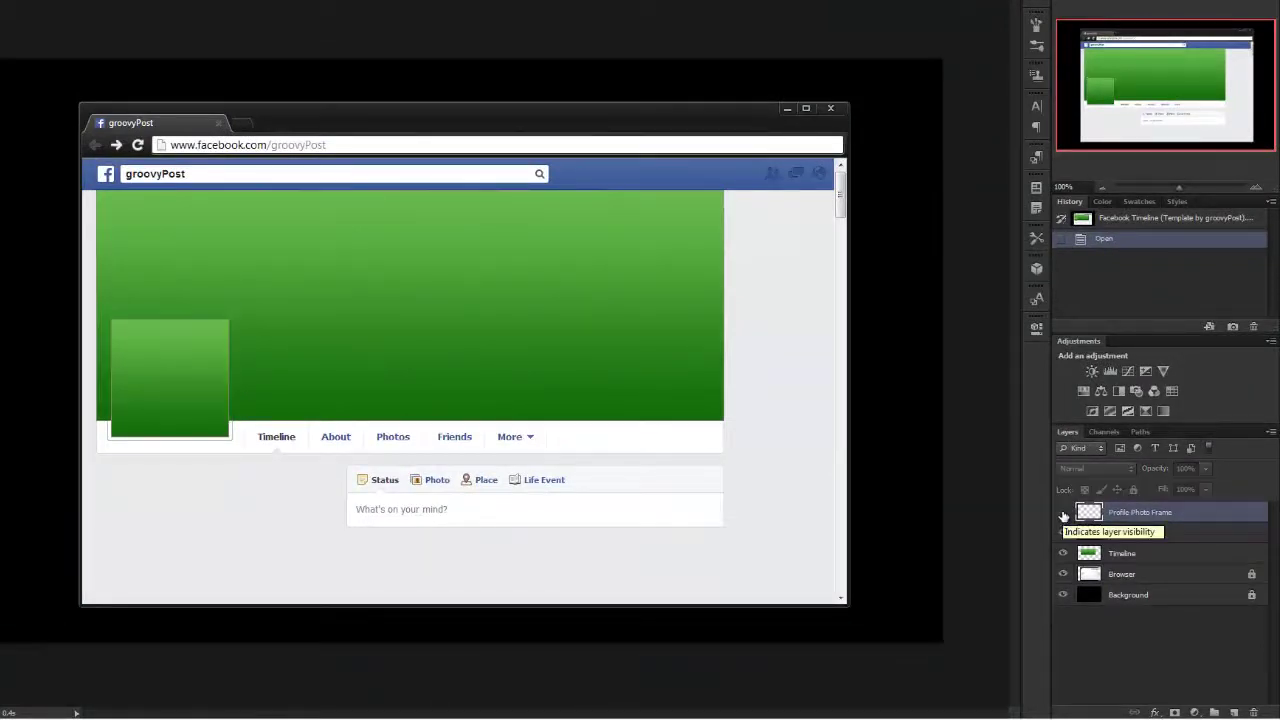
pyautogui.click(1063, 512)
pyautogui.click(1063, 512)
pyautogui.click(1063, 512)
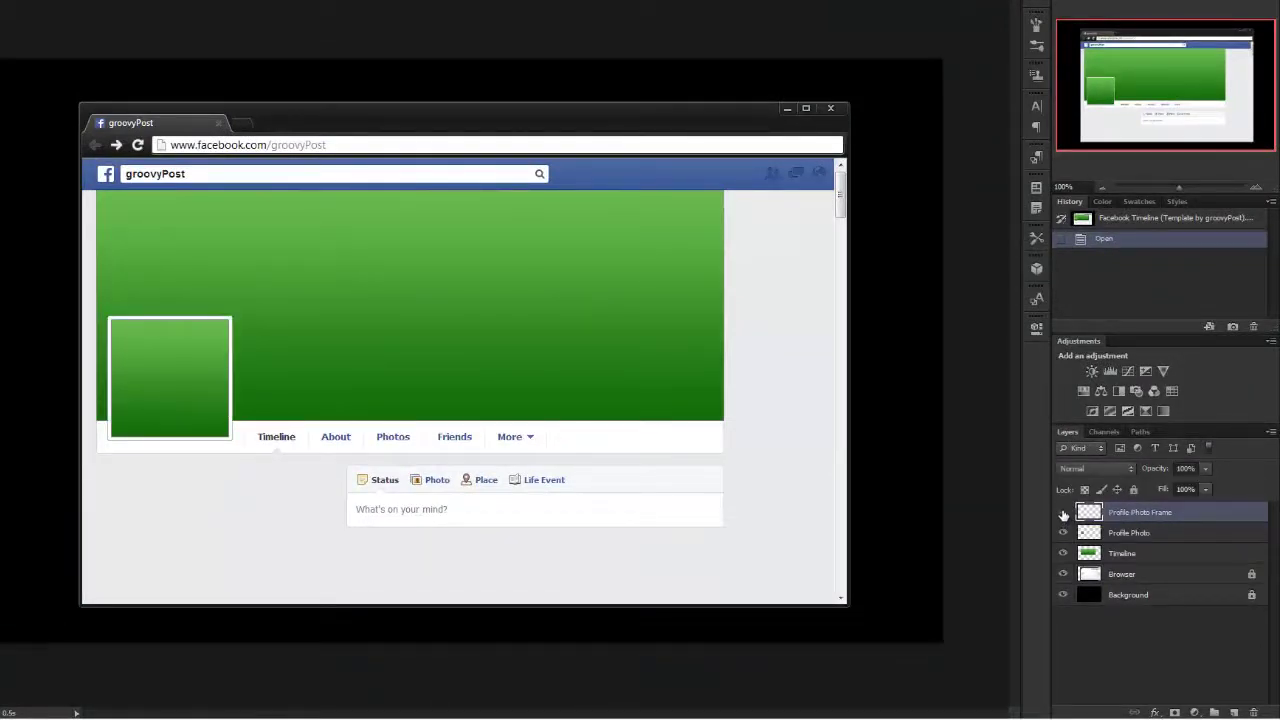
pyautogui.click(1063, 512)
pyautogui.click(1063, 512)
pyautogui.click(1063, 512)
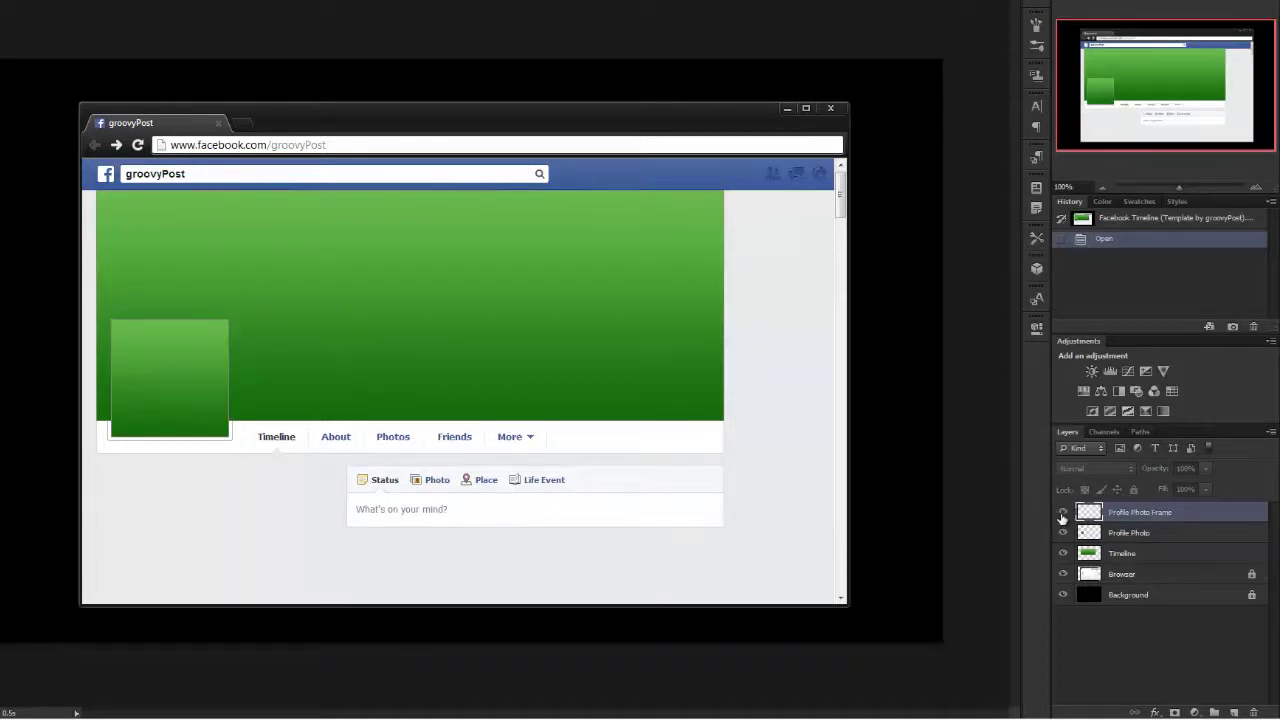
pyautogui.click(1063, 512)
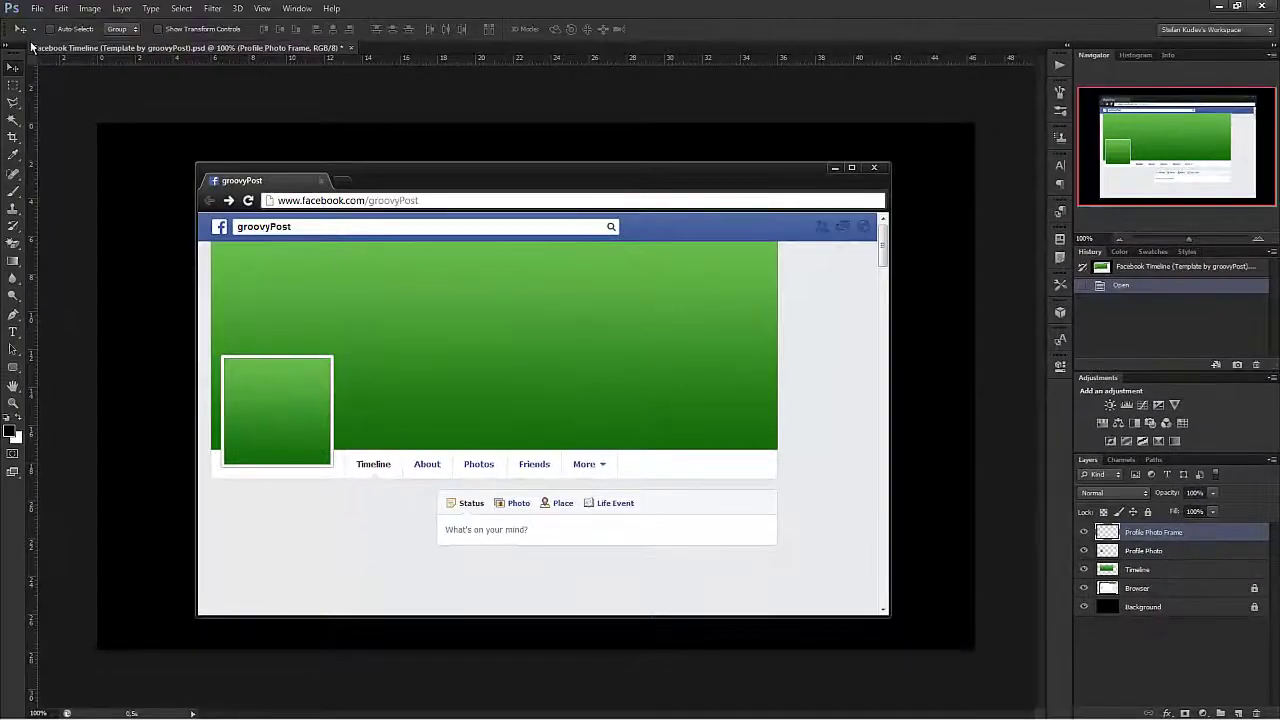
# Place the Timeline image from the Facebook Cover Materials folder so that it covers the green cover area exactly.
pyautogui.click(37, 8)
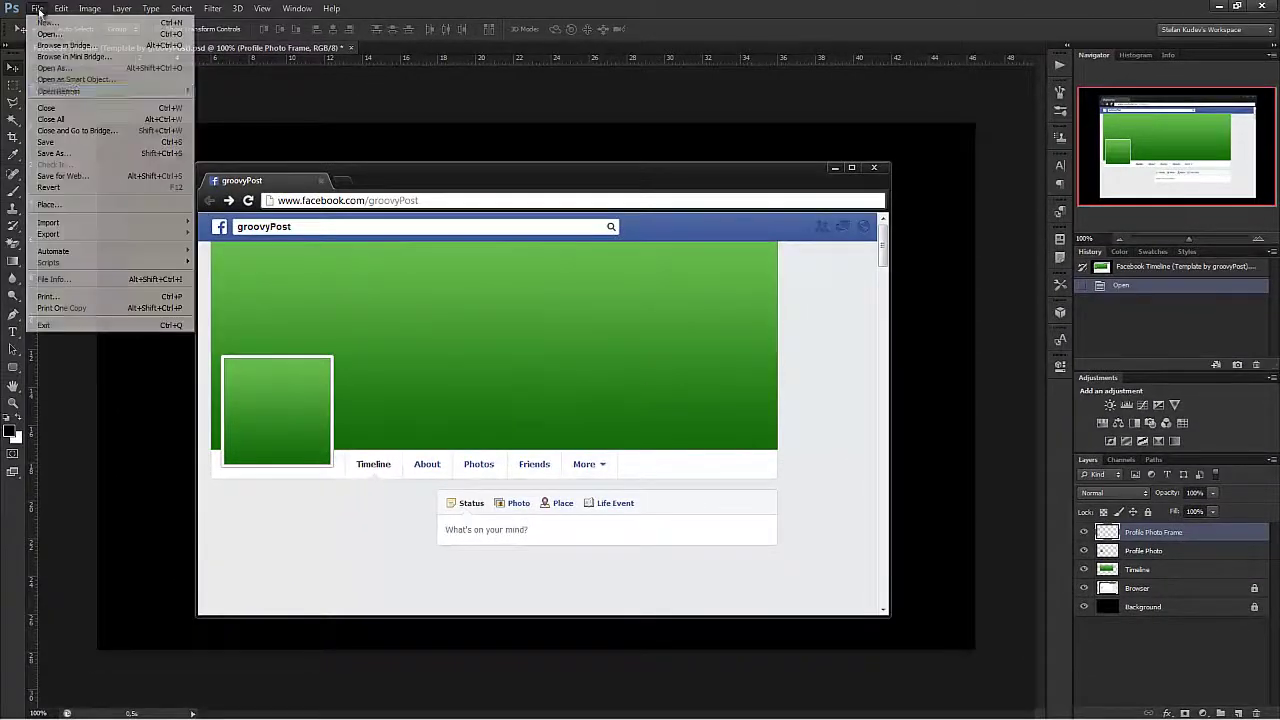
pyautogui.click(80, 209)
pyautogui.doubleClick(495, 215)
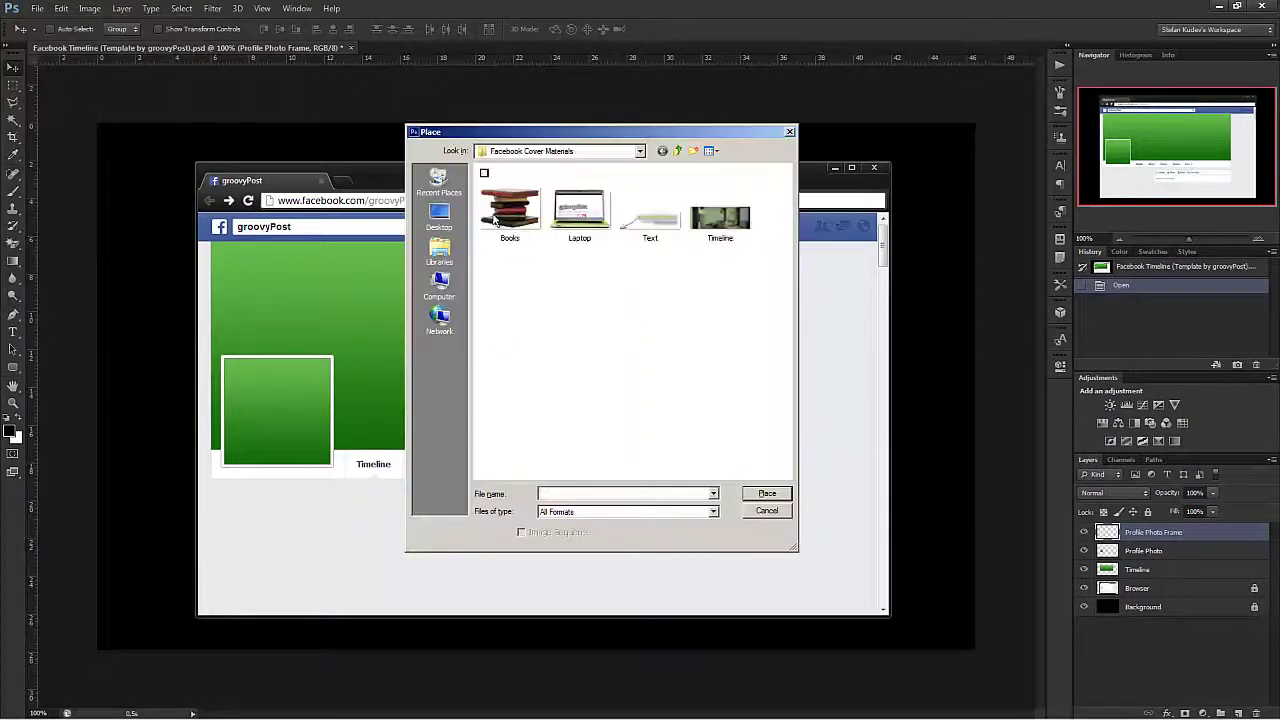
pyautogui.doubleClick(710, 220)
pyautogui.moveTo(675, 378); pyautogui.dragTo(698, 343)
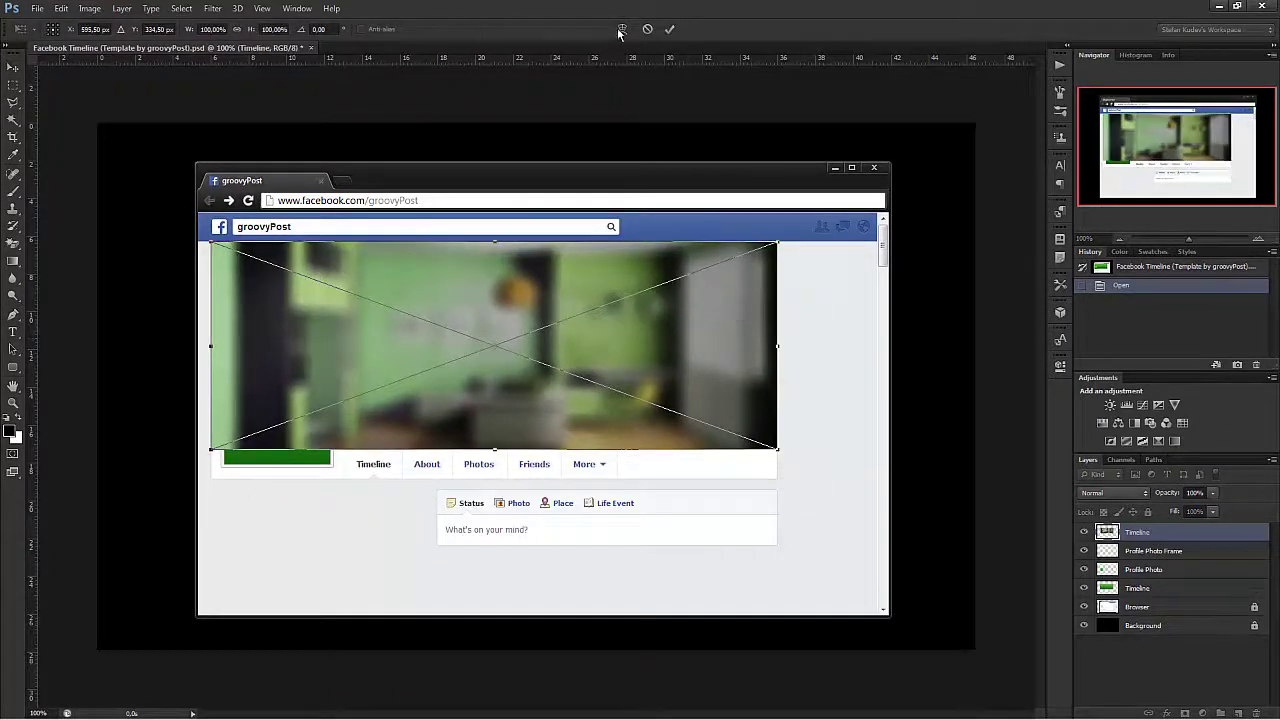
pyautogui.click(670, 29)
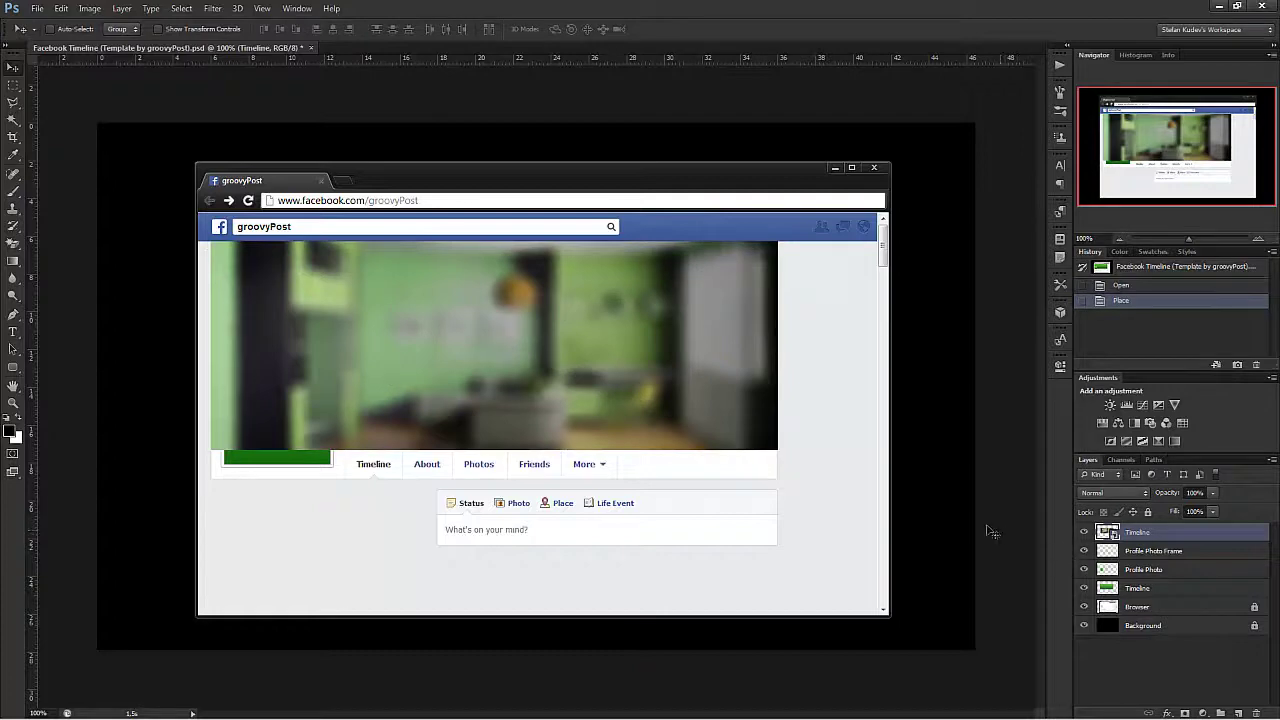
# Move the Profile Photo Frame layer above the placed Timeline image layer.
pyautogui.click(1150, 551)
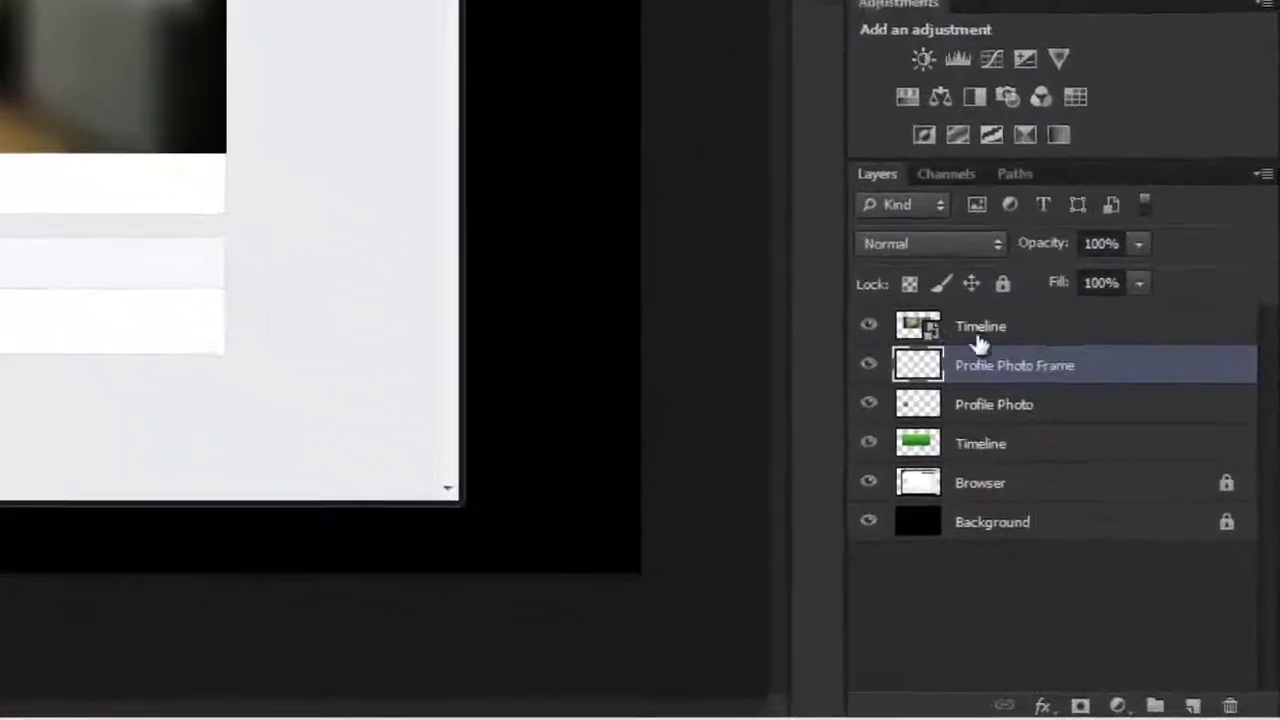
pyautogui.click(1165, 537)
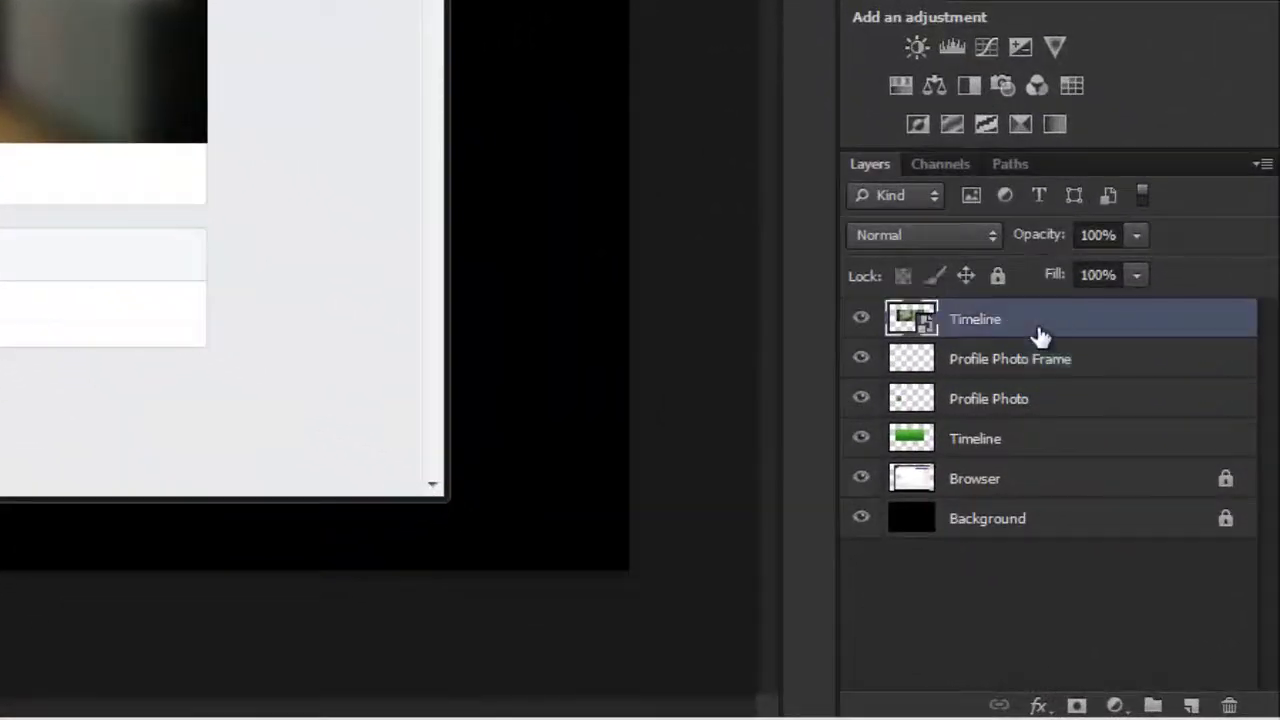
pyautogui.click(986, 358)
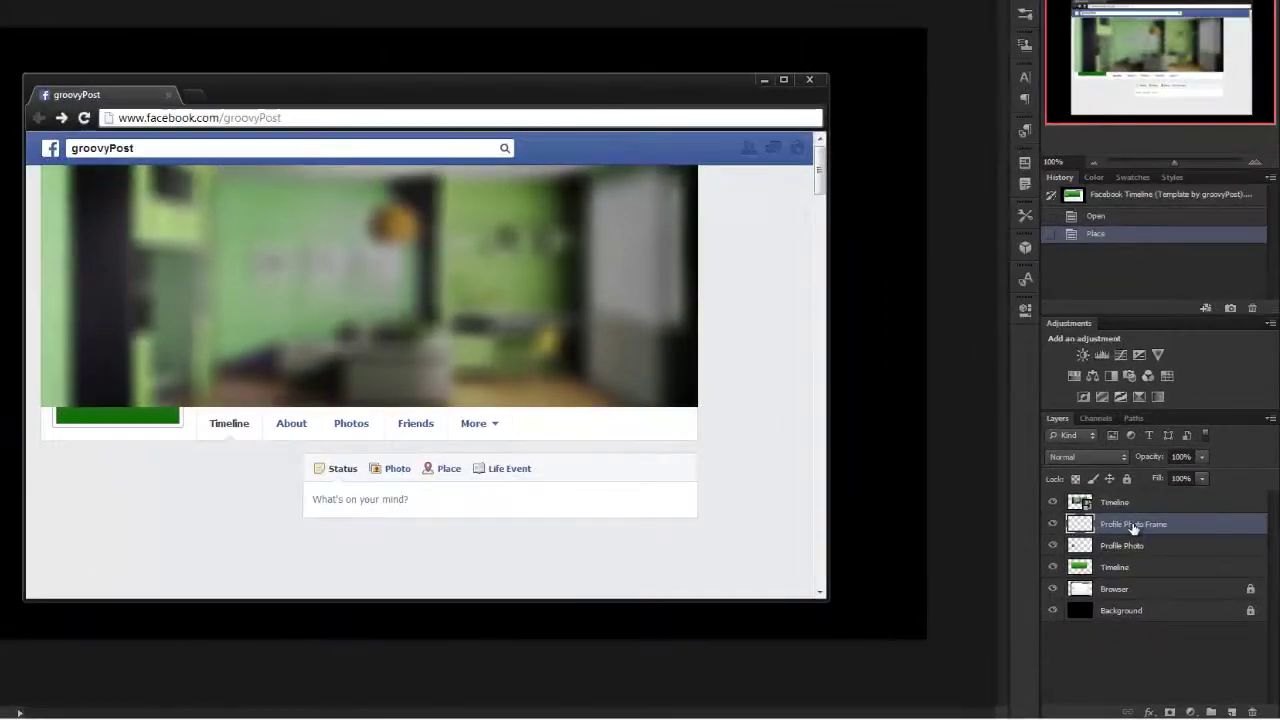
pyautogui.moveTo(1136, 530); pyautogui.dragTo(1134, 503)
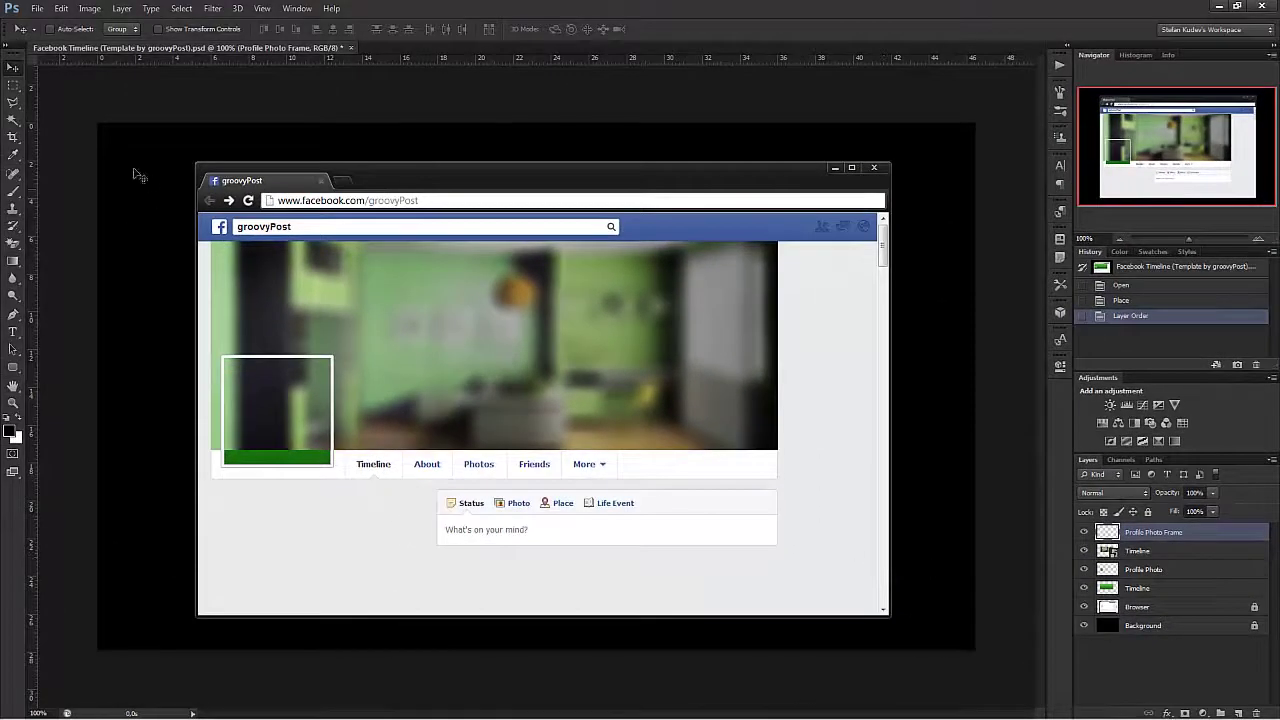
# Place the Laptop image at the cover's lower-left corner, over the profile photo area.
pyautogui.click(37, 9)
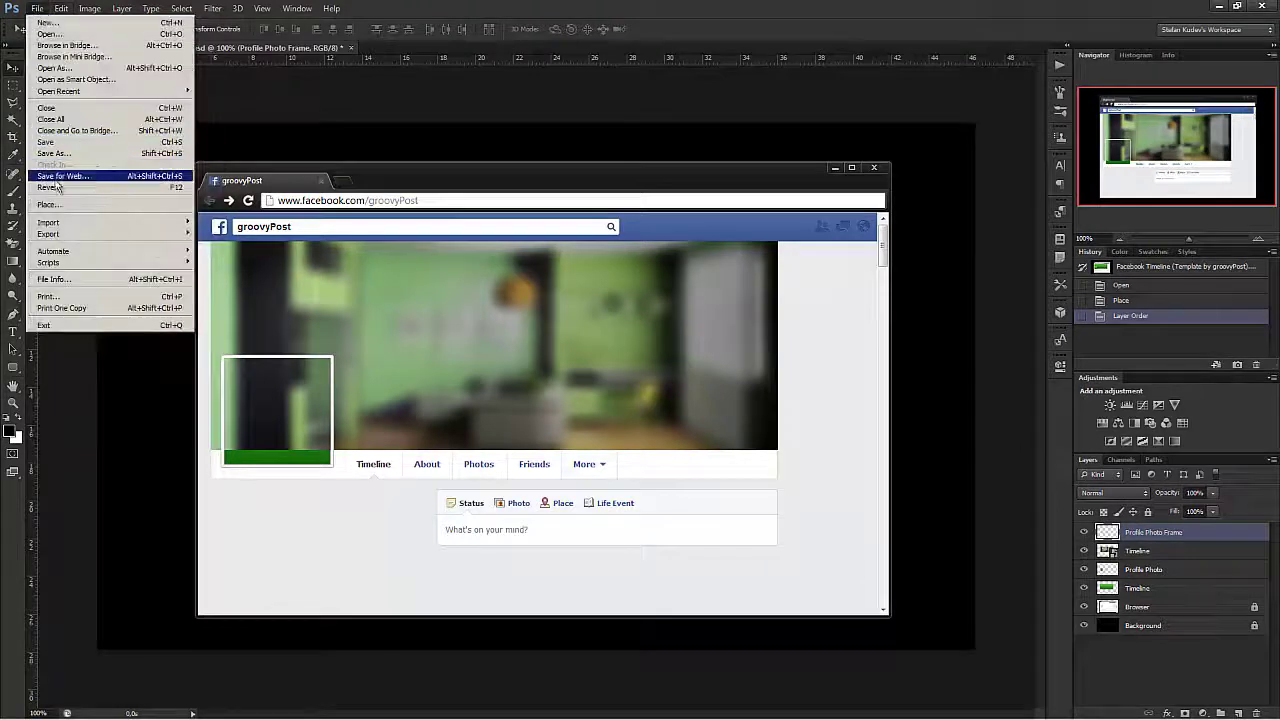
pyautogui.click(55, 207)
pyautogui.doubleClick(573, 228)
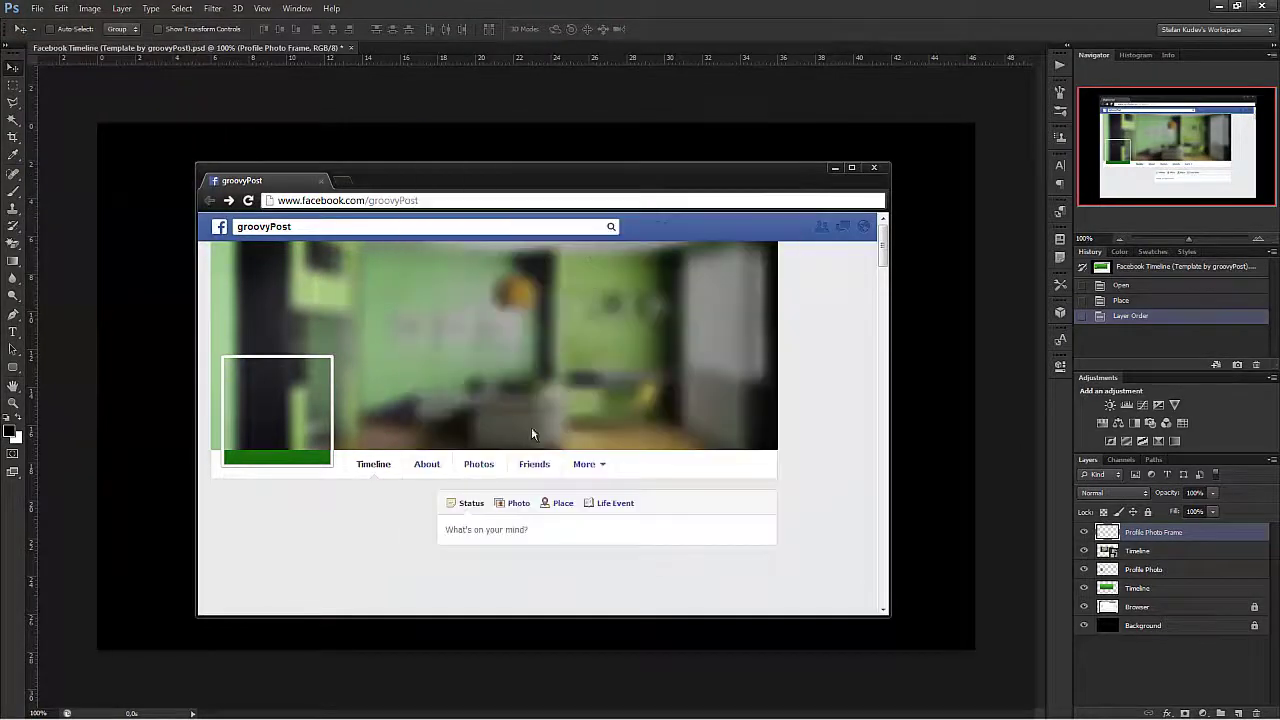
pyautogui.moveTo(586, 396); pyautogui.dragTo(343, 399)
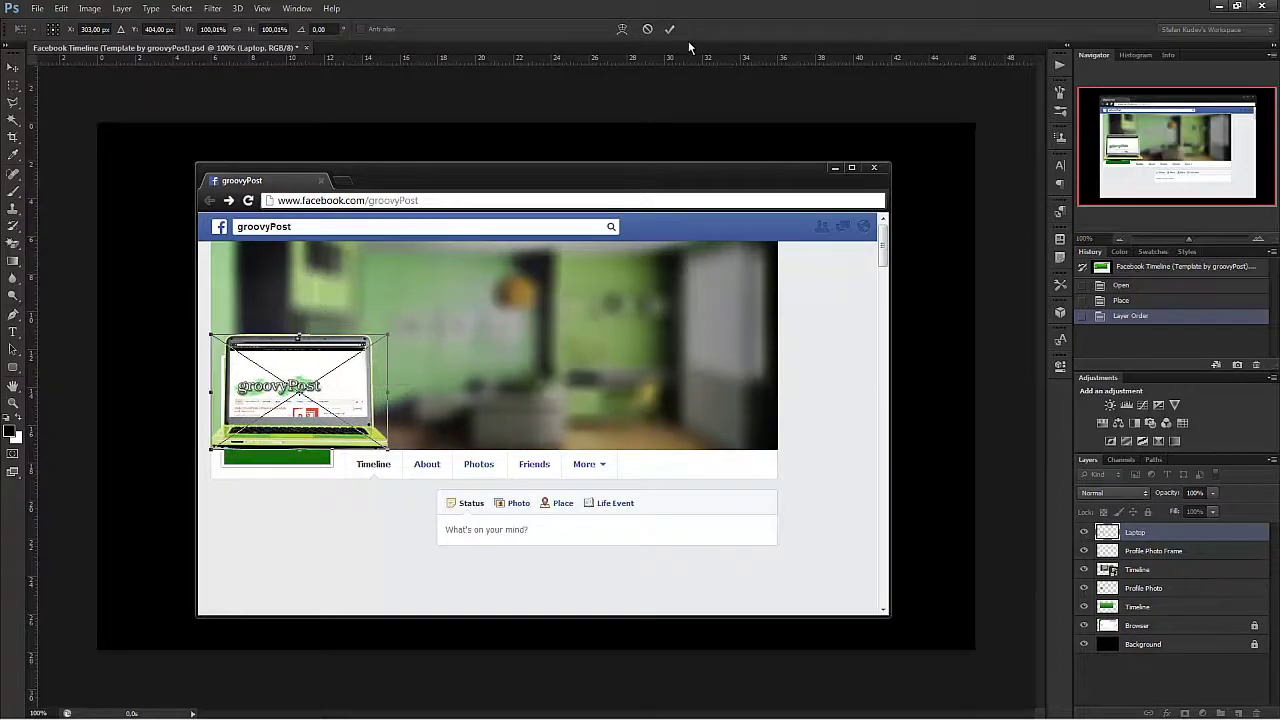
pyautogui.click(669, 29)
# Place the Text image in the cover's upper part with its arrow pointing at the laptop, and bring the Profile Photo Frame layer to the top.
pyautogui.click(42, 4)
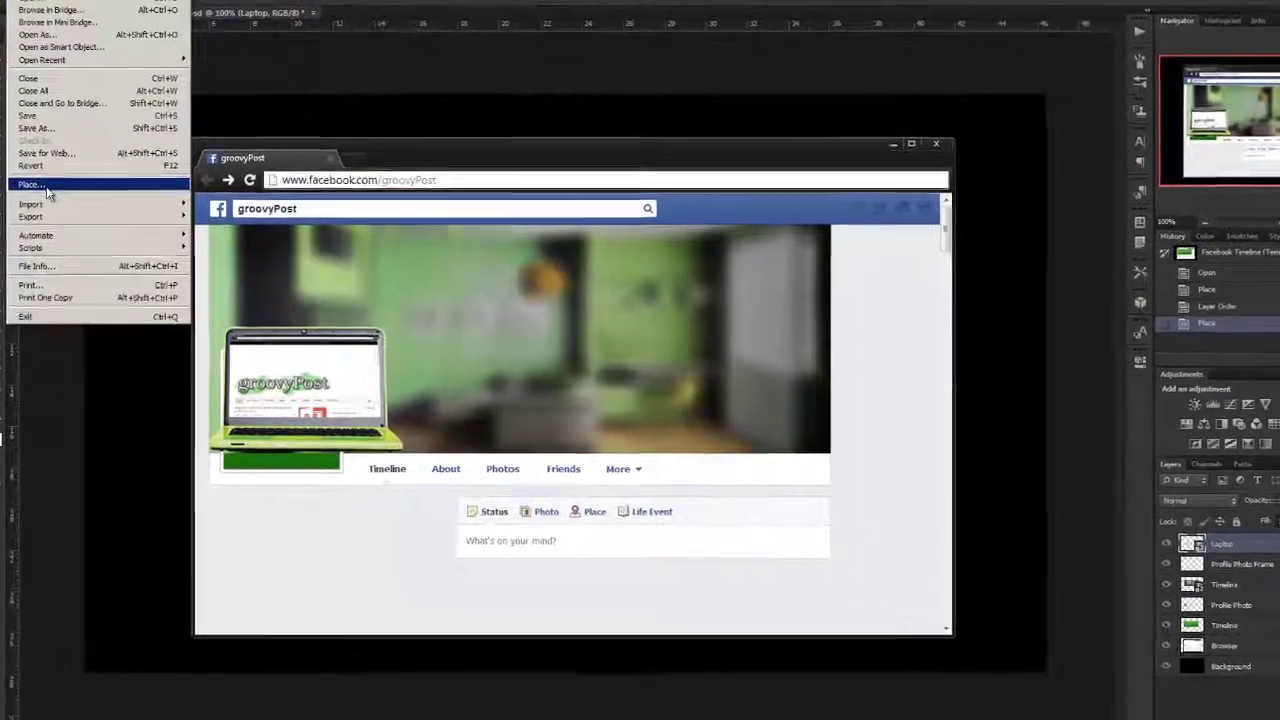
pyautogui.click(58, 185)
pyautogui.doubleClick(668, 224)
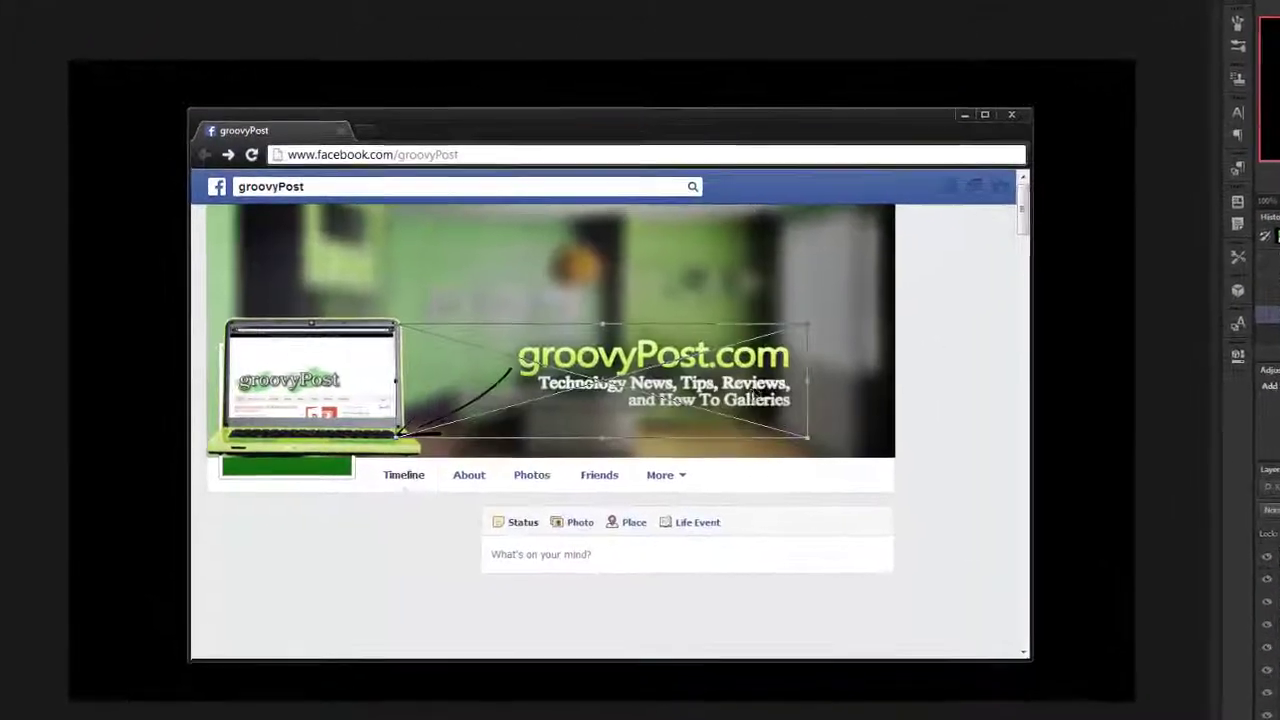
pyautogui.moveTo(743, 400); pyautogui.dragTo(792, 330)
pyautogui.press('Return')
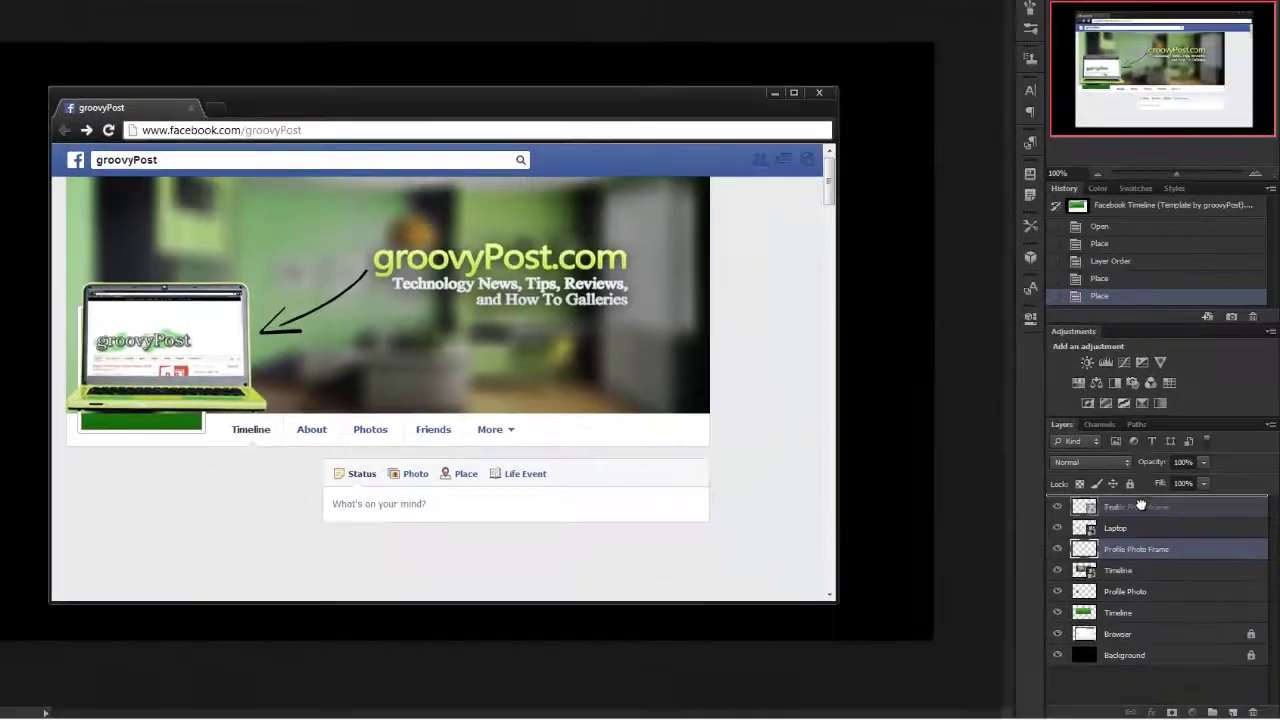
pyautogui.moveTo(1148, 498); pyautogui.dragTo(1151, 506)
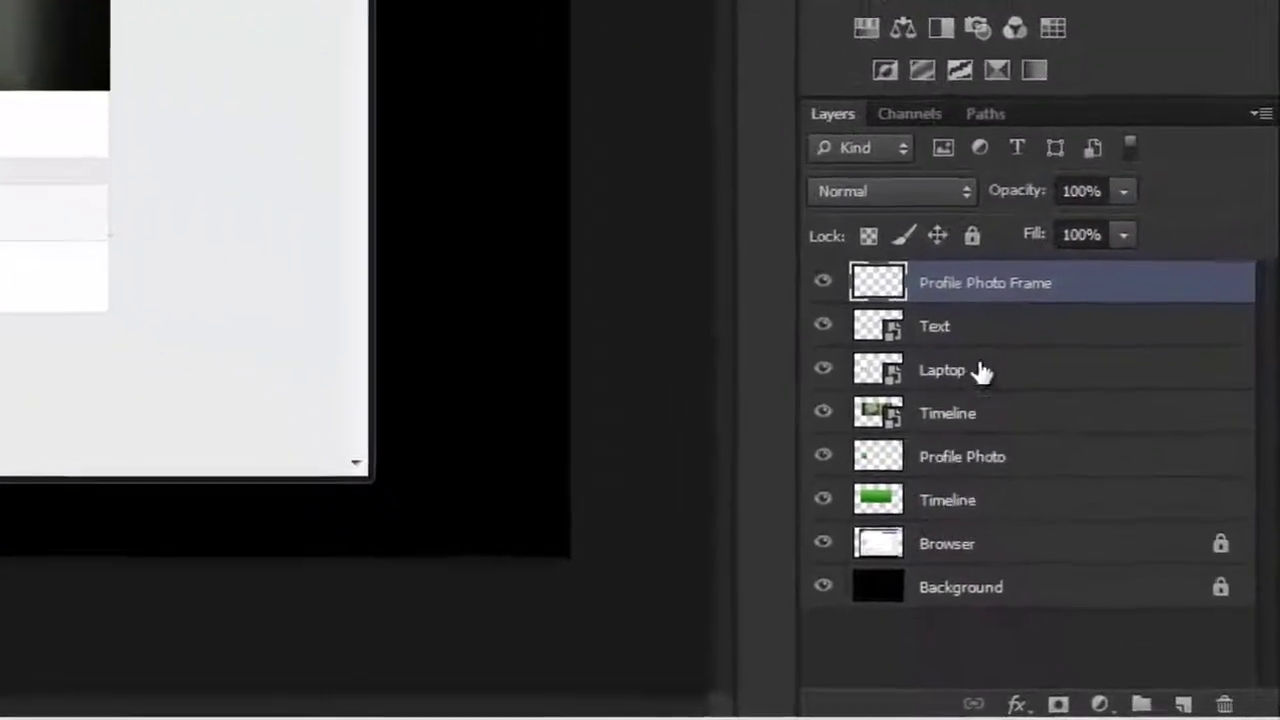
# Move the Profile Photo and green Timeline template layers together to the top of the layer stack and hide both.
pyautogui.click(988, 460)
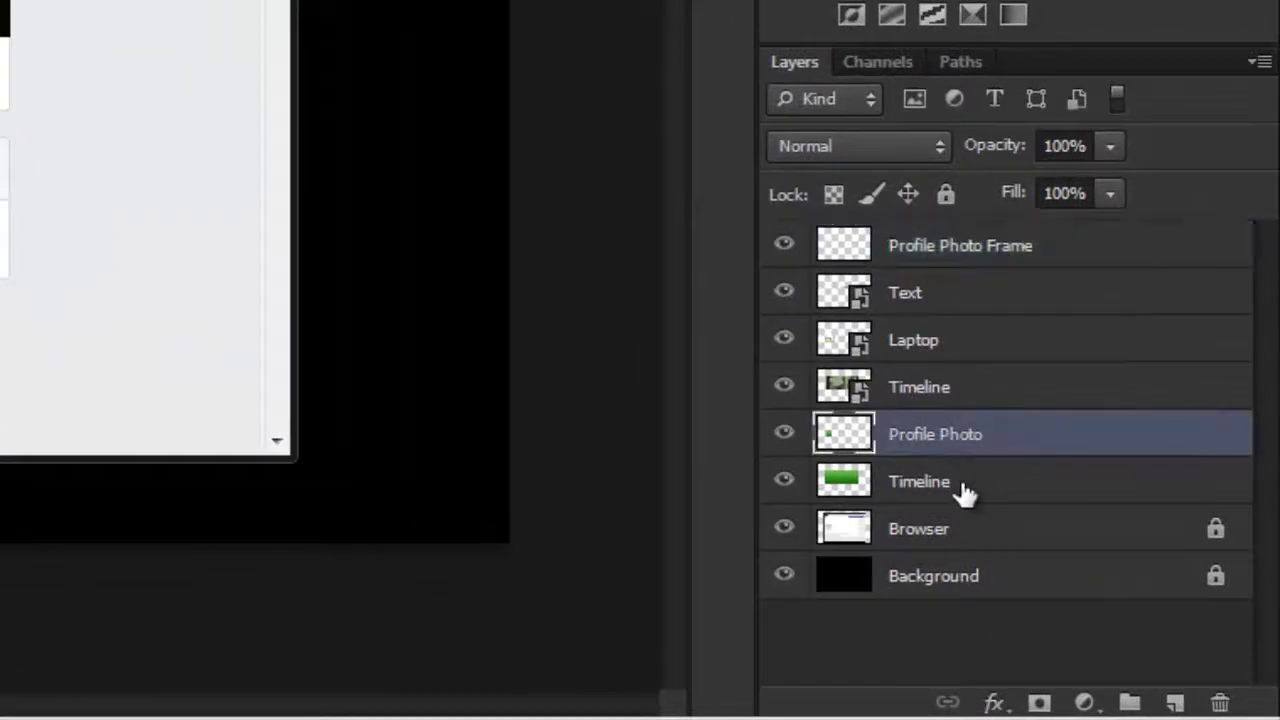
pyautogui.keyDown('shift'); pyautogui.click(960, 491); pyautogui.keyUp('shift')
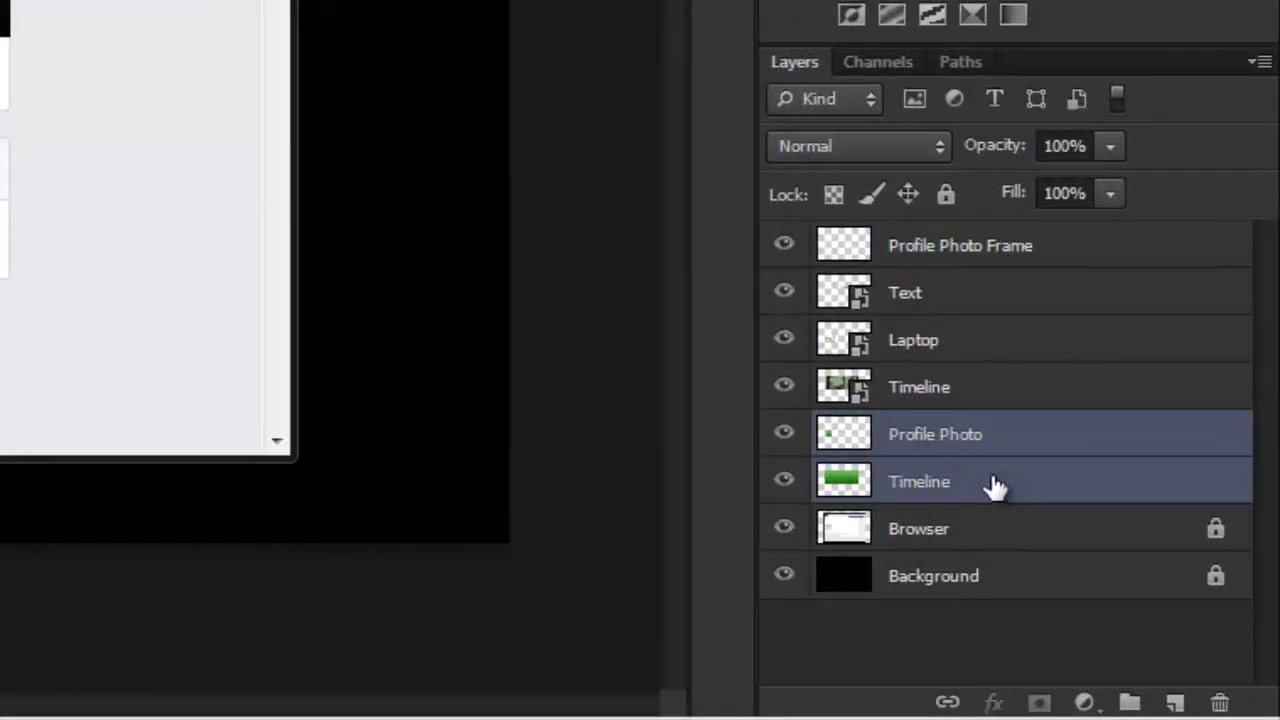
pyautogui.moveTo(983, 449); pyautogui.dragTo(990, 240)
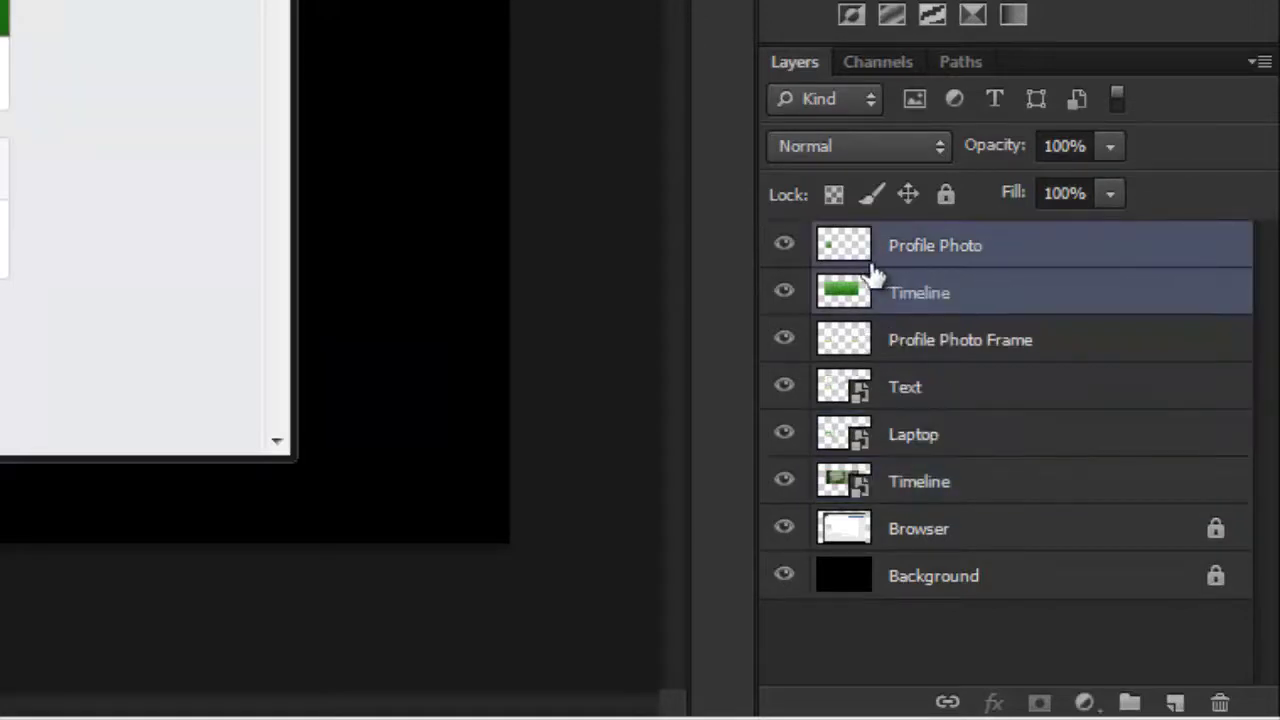
pyautogui.click(783, 246)
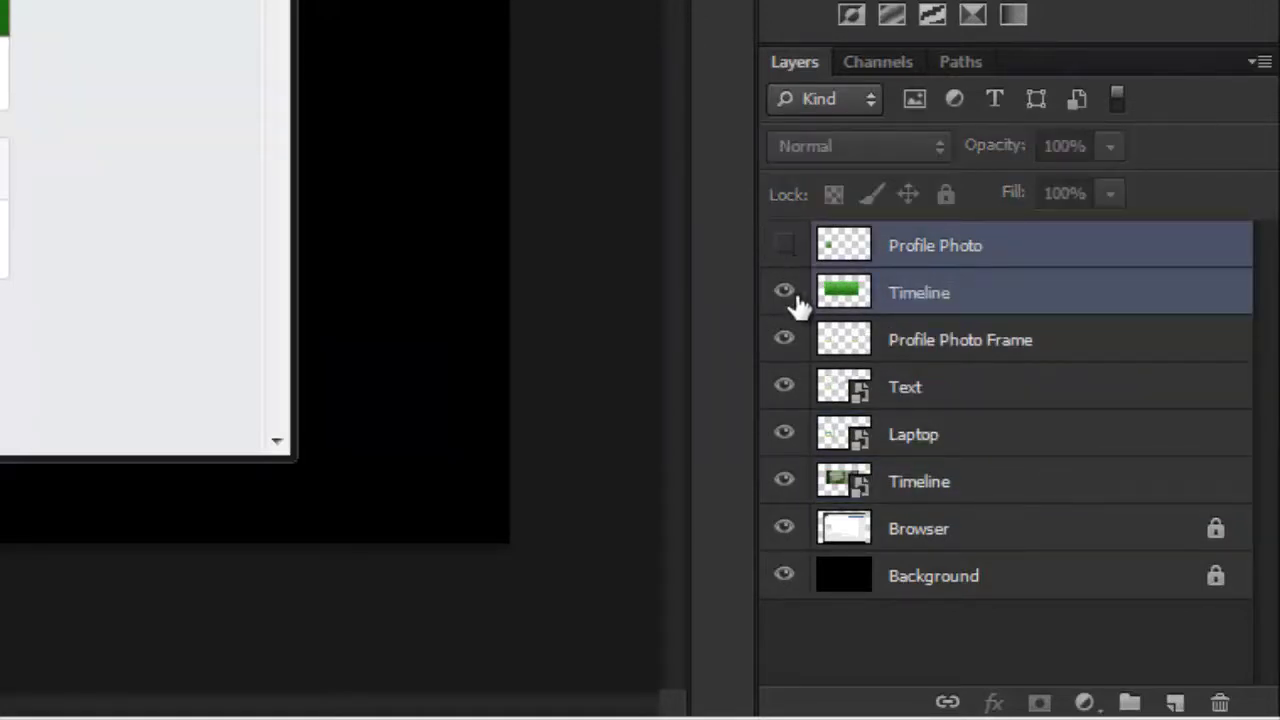
pyautogui.click(786, 293)
# Merge the Text, Laptop, placed Timeline, Browser and Background layers into a single layer.
pyautogui.click(975, 394)
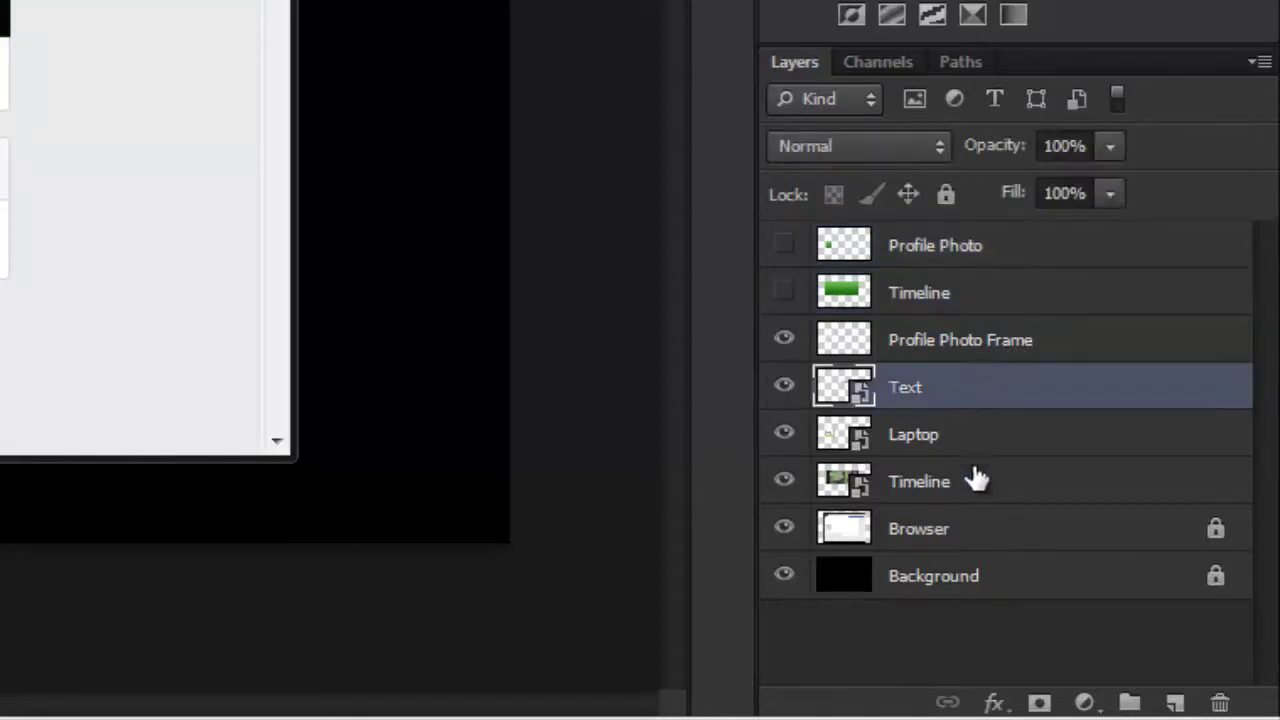
pyautogui.keyDown('shift'); pyautogui.click(978, 594); pyautogui.keyUp('shift')
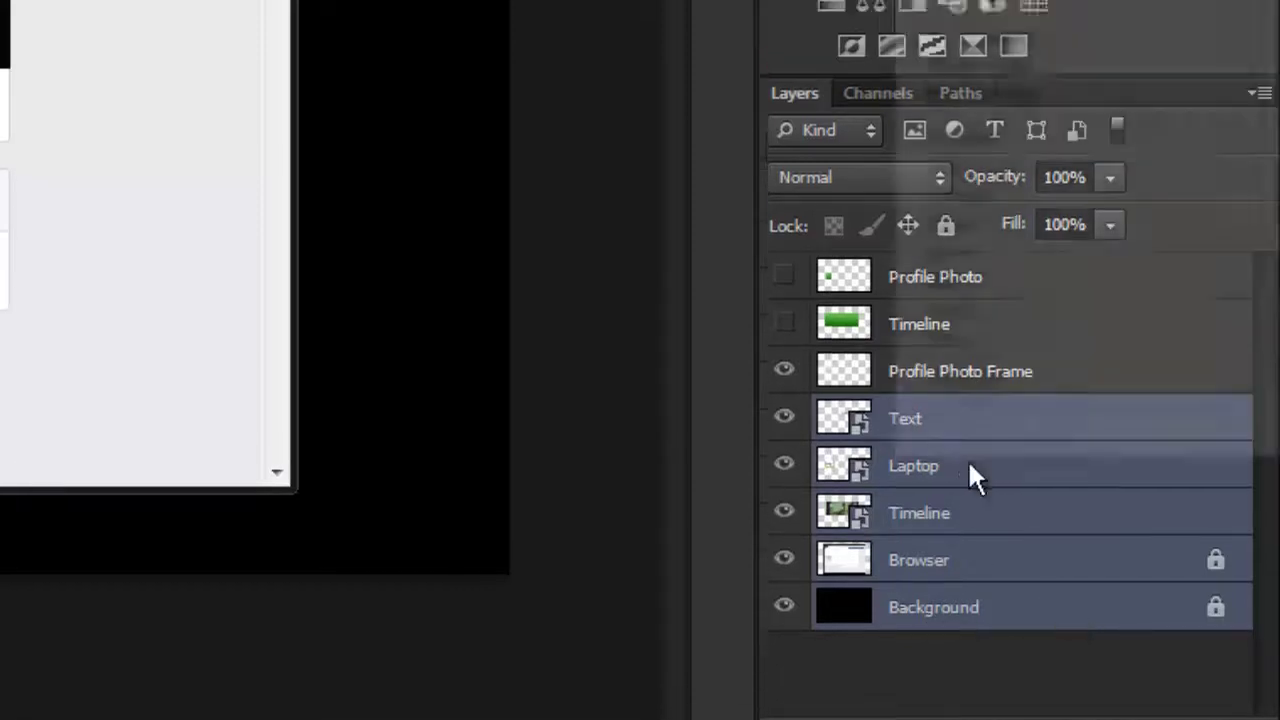
pyautogui.rightClick(970, 442)
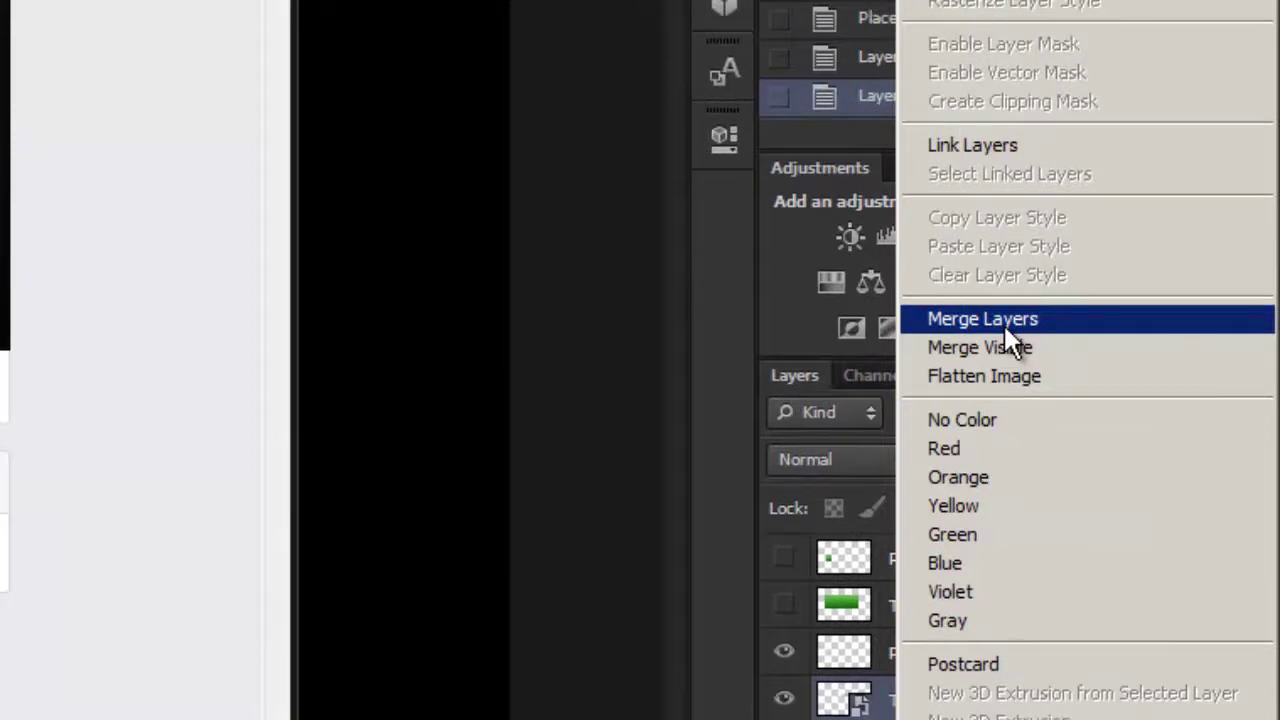
pyautogui.click(1005, 328)
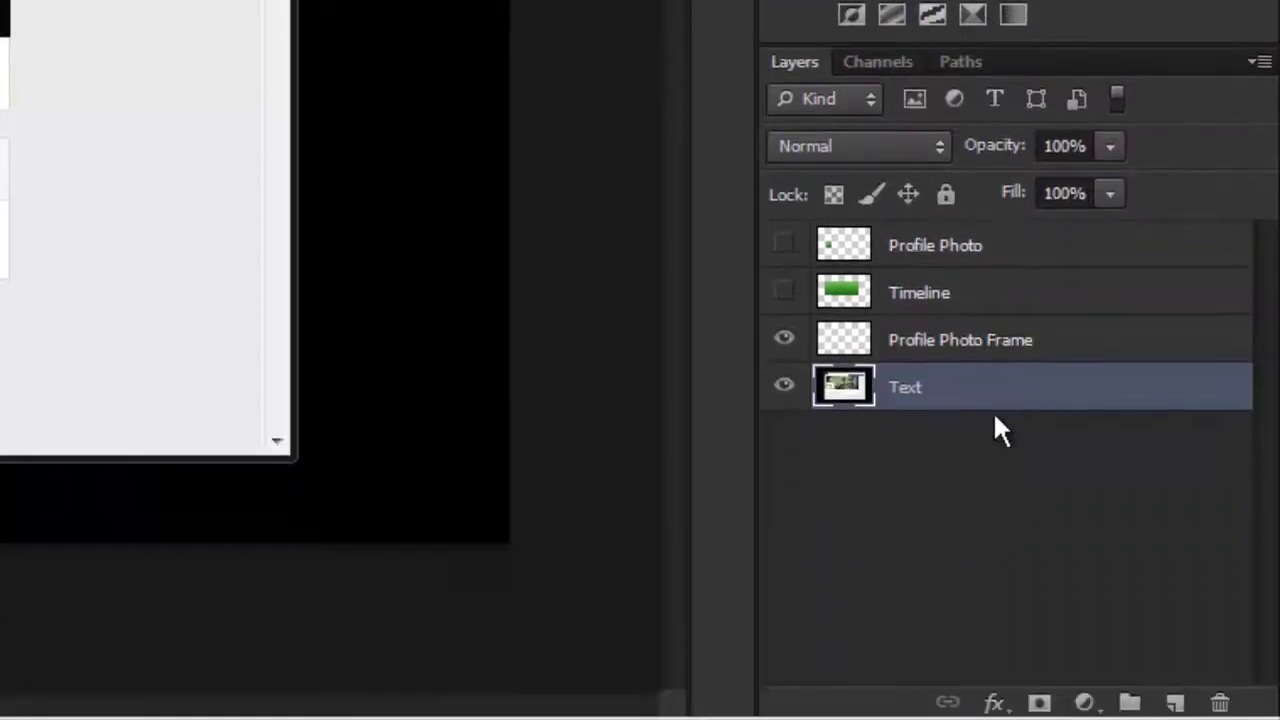
# Load the Profile Photo layer's shape as a selection and copy that area from the merged Text layer.
pyautogui.click(1004, 529)
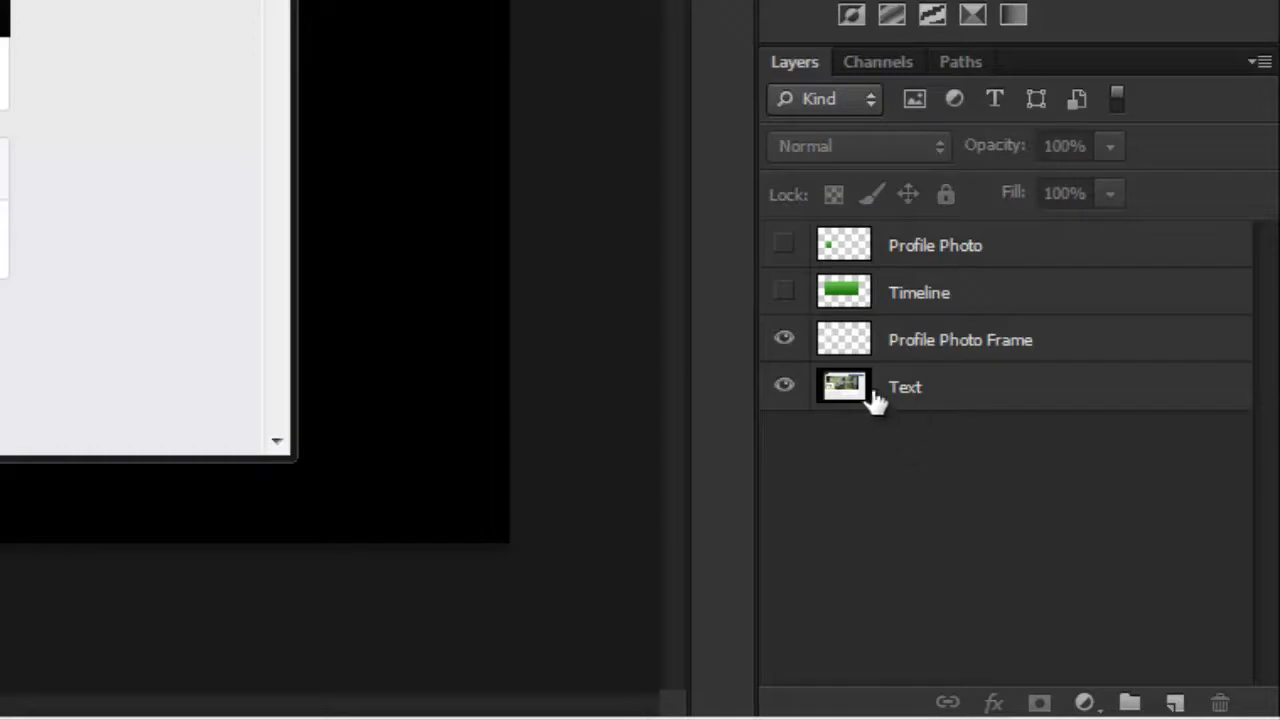
pyautogui.click(981, 401)
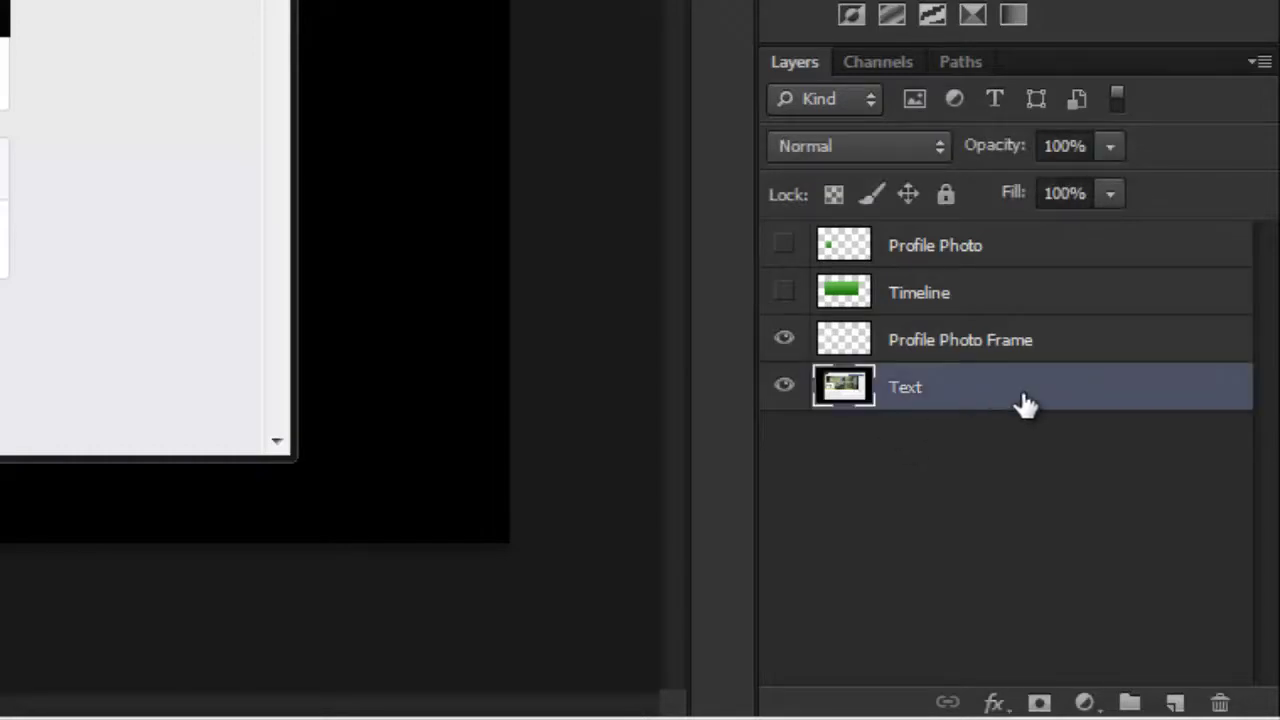
pyautogui.hotkey('ctrl', 'c')
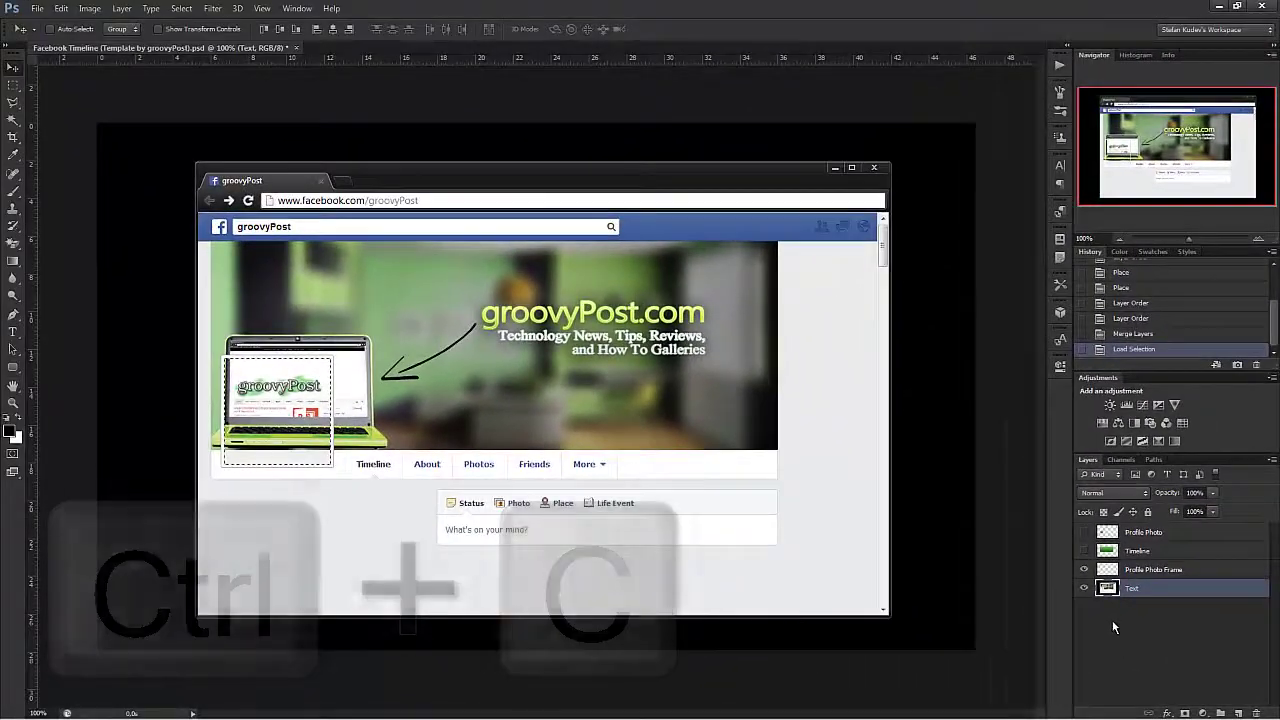
# Create a new transparent RGB document of 180 × 180 pixels at 72 pixels/inch.
pyautogui.hotkey('ctrl', 'n')
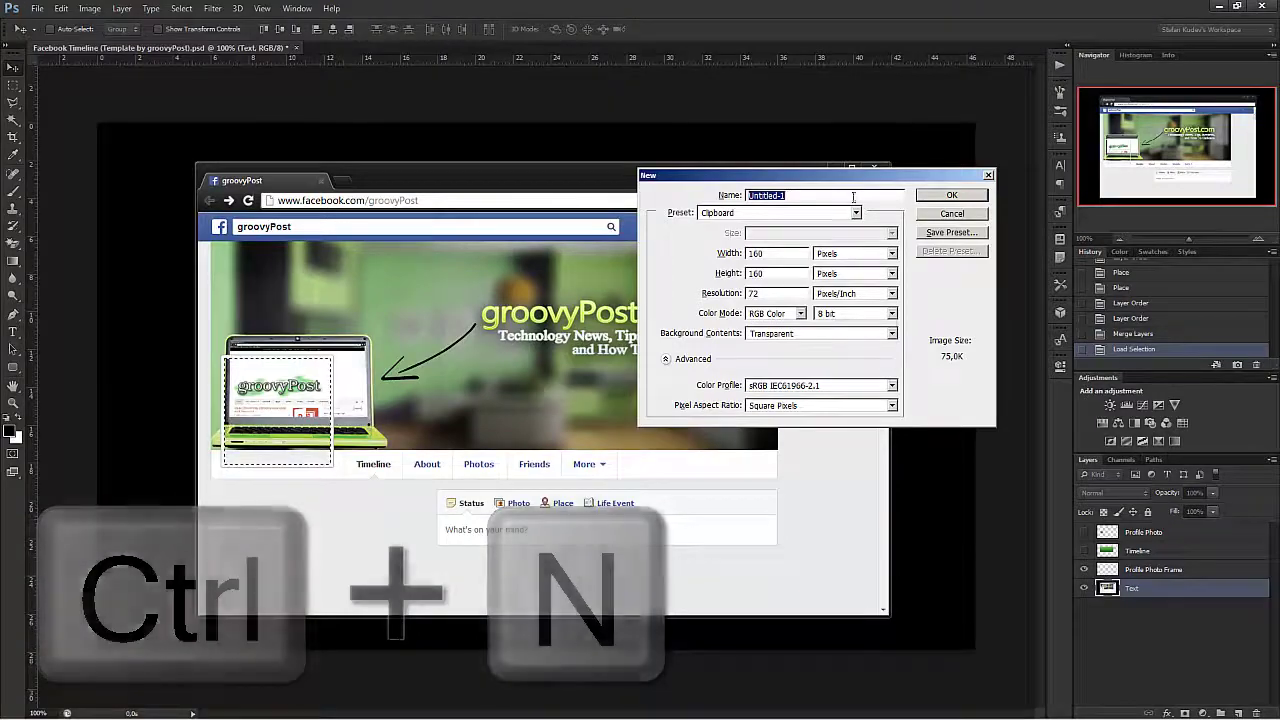
pyautogui.moveTo(848, 179); pyautogui.dragTo(858, 240)
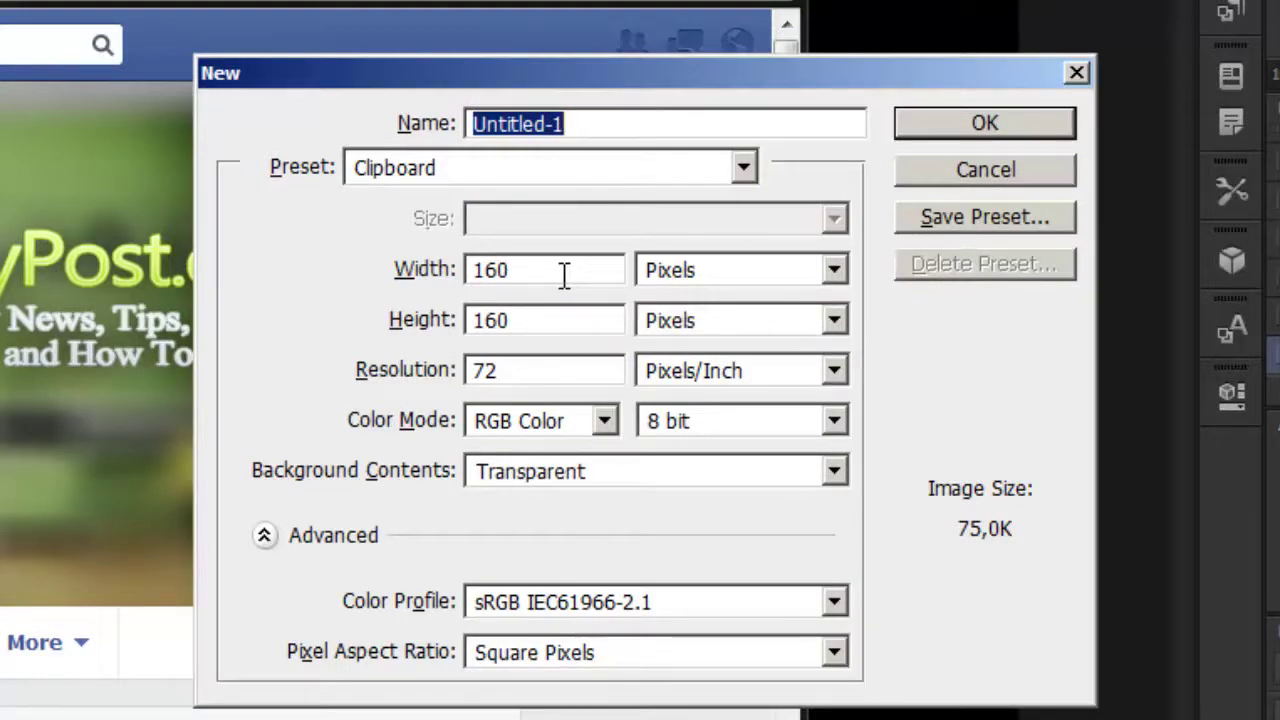
pyautogui.moveTo(565, 275); pyautogui.dragTo(437, 274)
pyautogui.write('180')
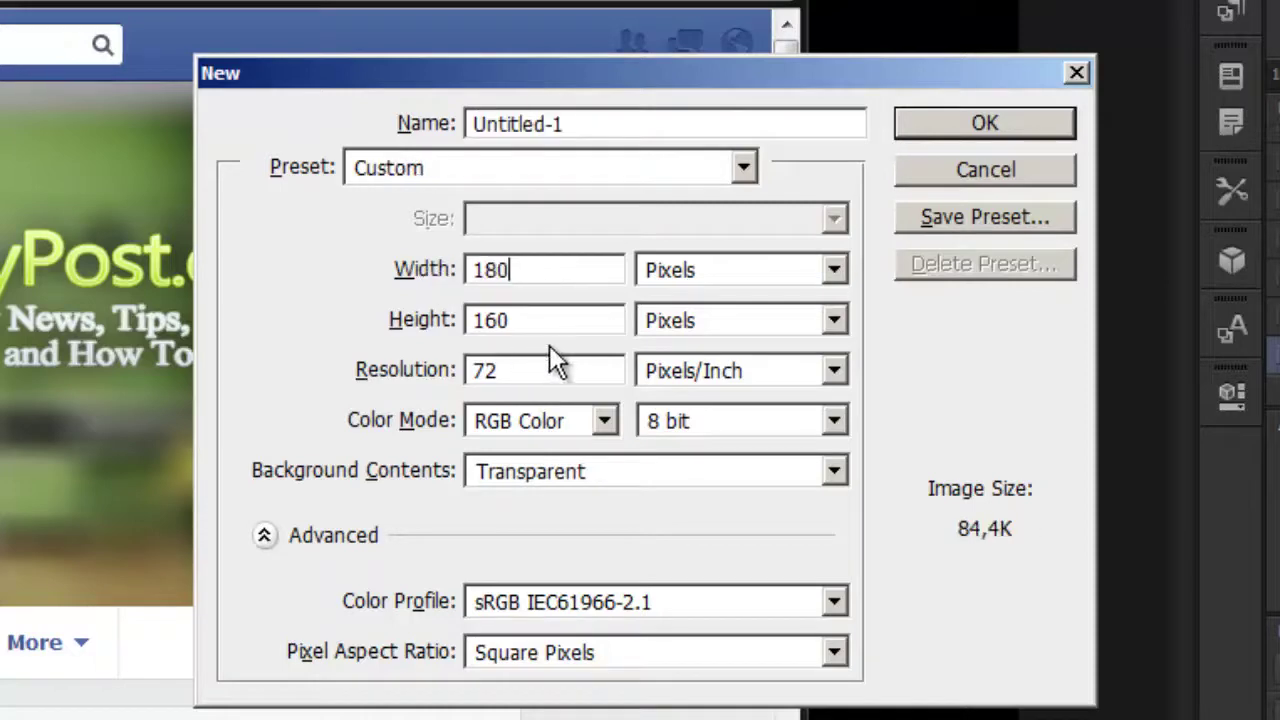
pyautogui.press('Tab')
pyautogui.write('180')
pyautogui.click(982, 128)
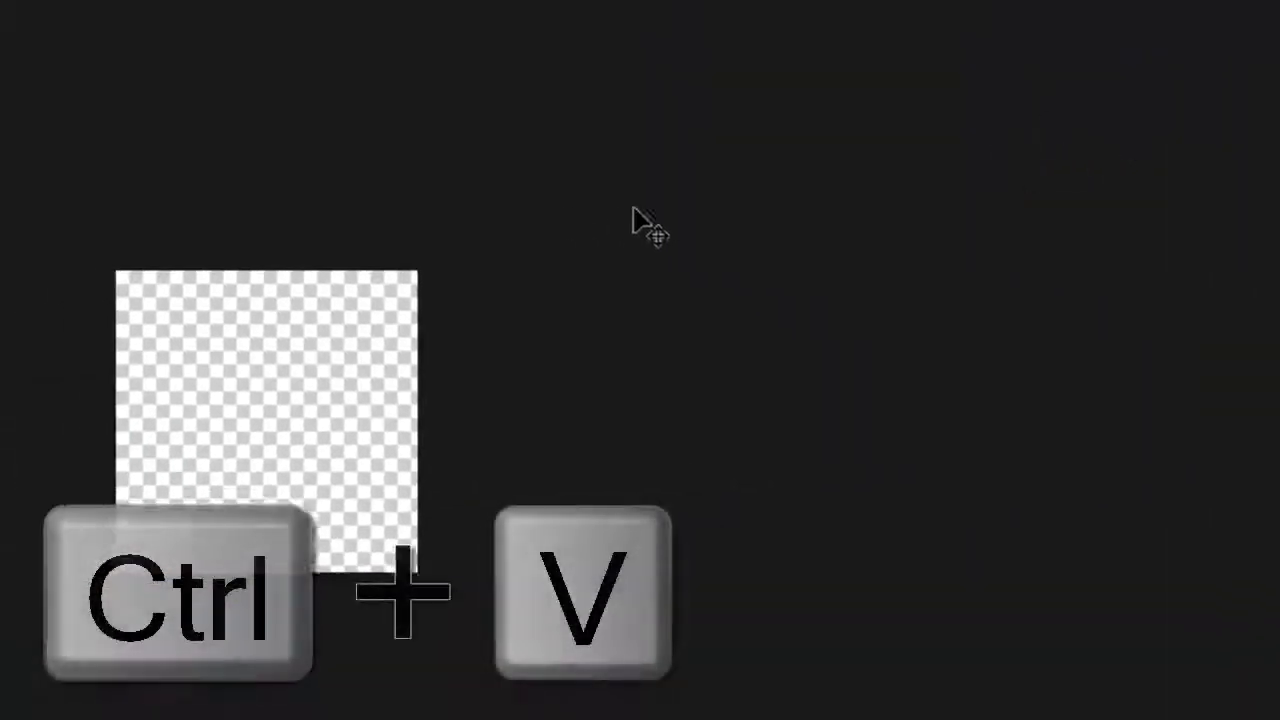
# Paste the copied profile photo area and scale it up to fill the whole 180 × 180 pixel canvas.
pyautogui.hotkey('ctrl', 'v')
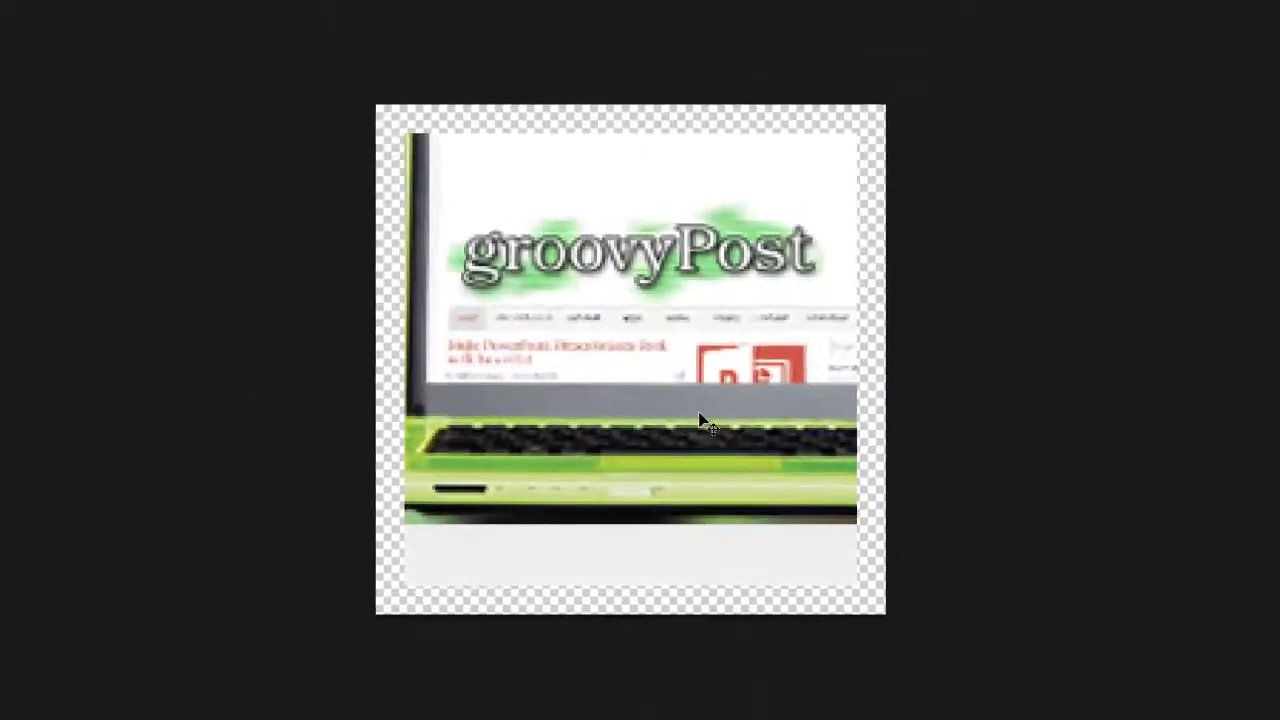
pyautogui.hotkey('ctrl', 't')
pyautogui.moveTo(689, 349); pyautogui.dragTo(661, 321)
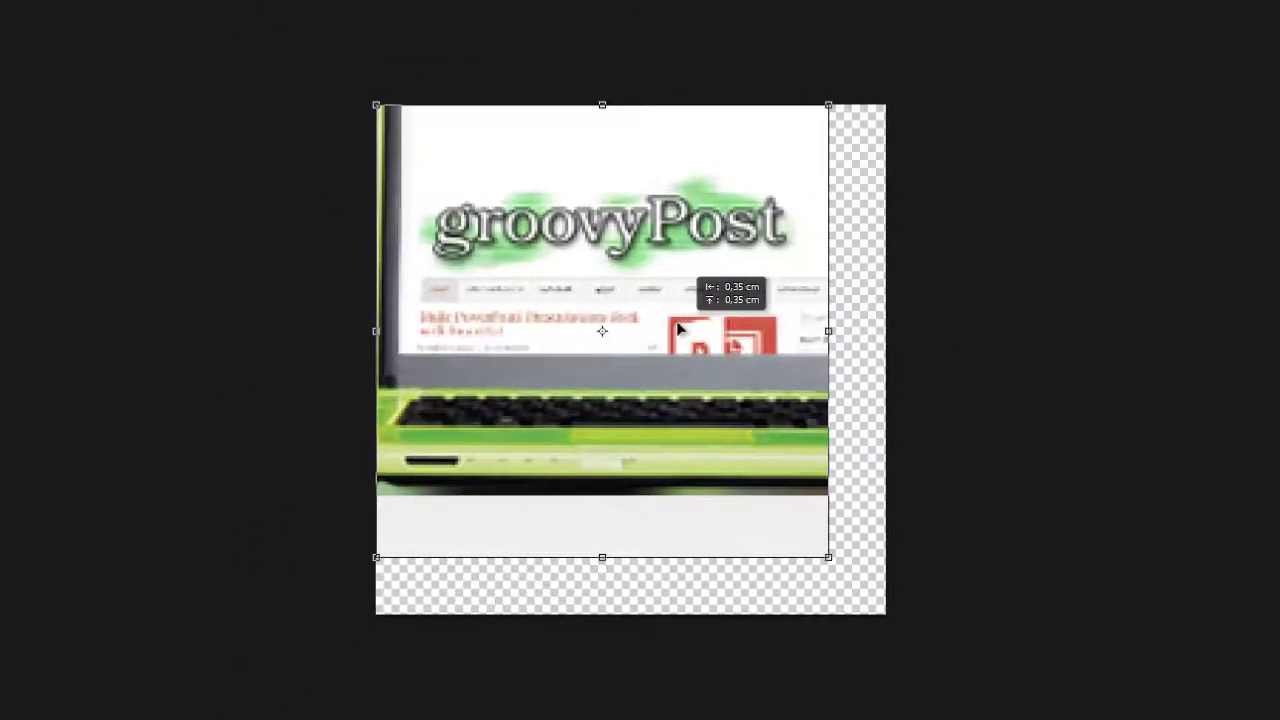
pyautogui.moveTo(828, 575); pyautogui.dragTo(887, 619)
pyautogui.press('Return')
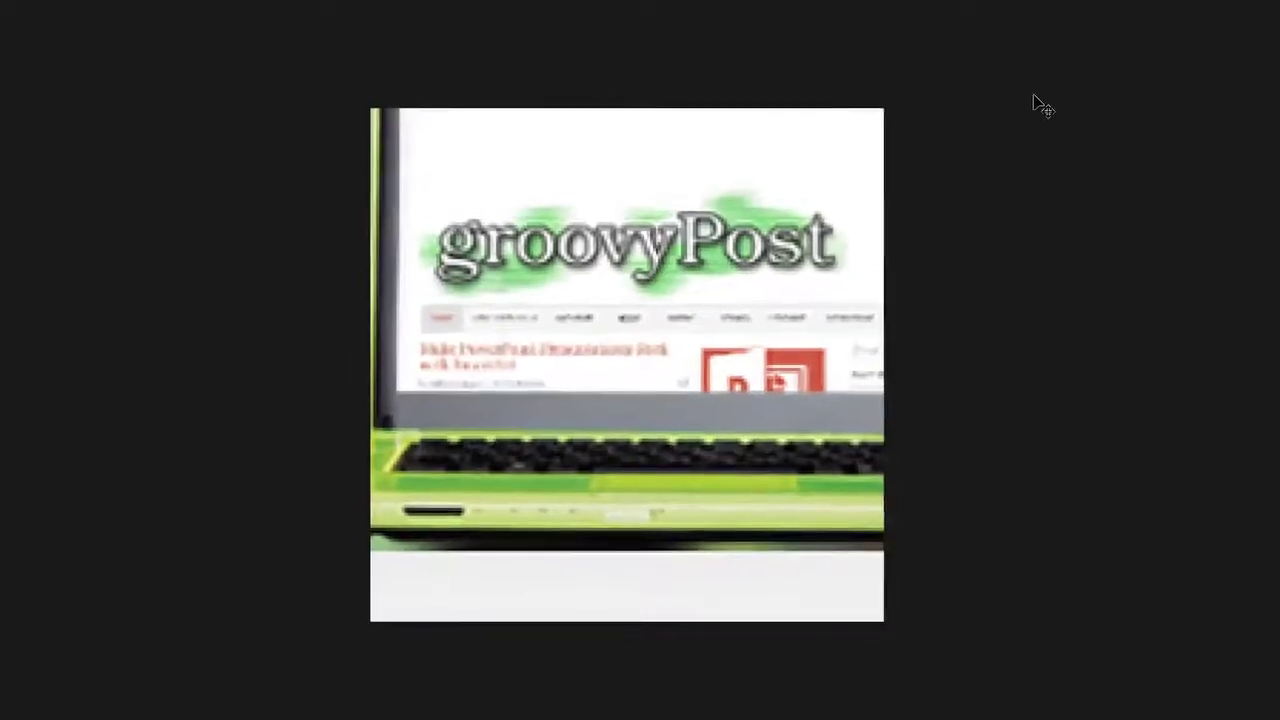
# Save the profile picture to the Desktop as a JPEG named Profile Pic at maximum quality 12.
pyautogui.hotkey('ctrl', 'shift', 's')
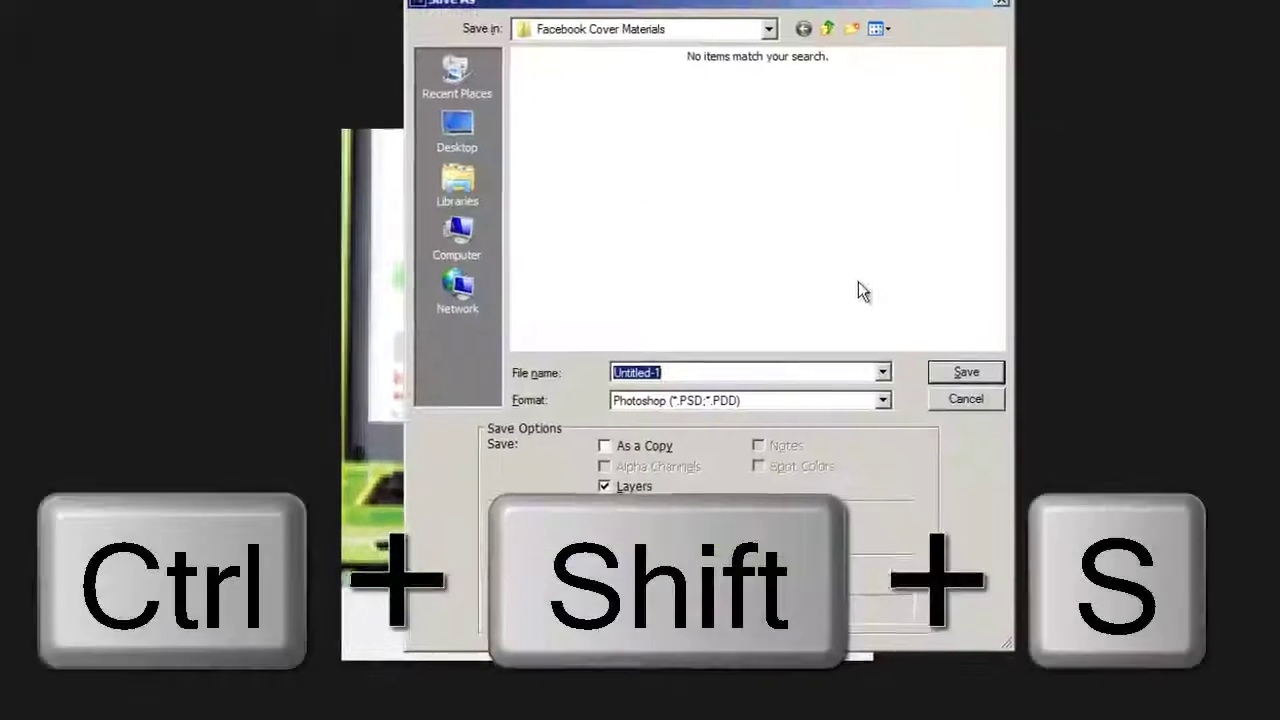
pyautogui.click(760, 393)
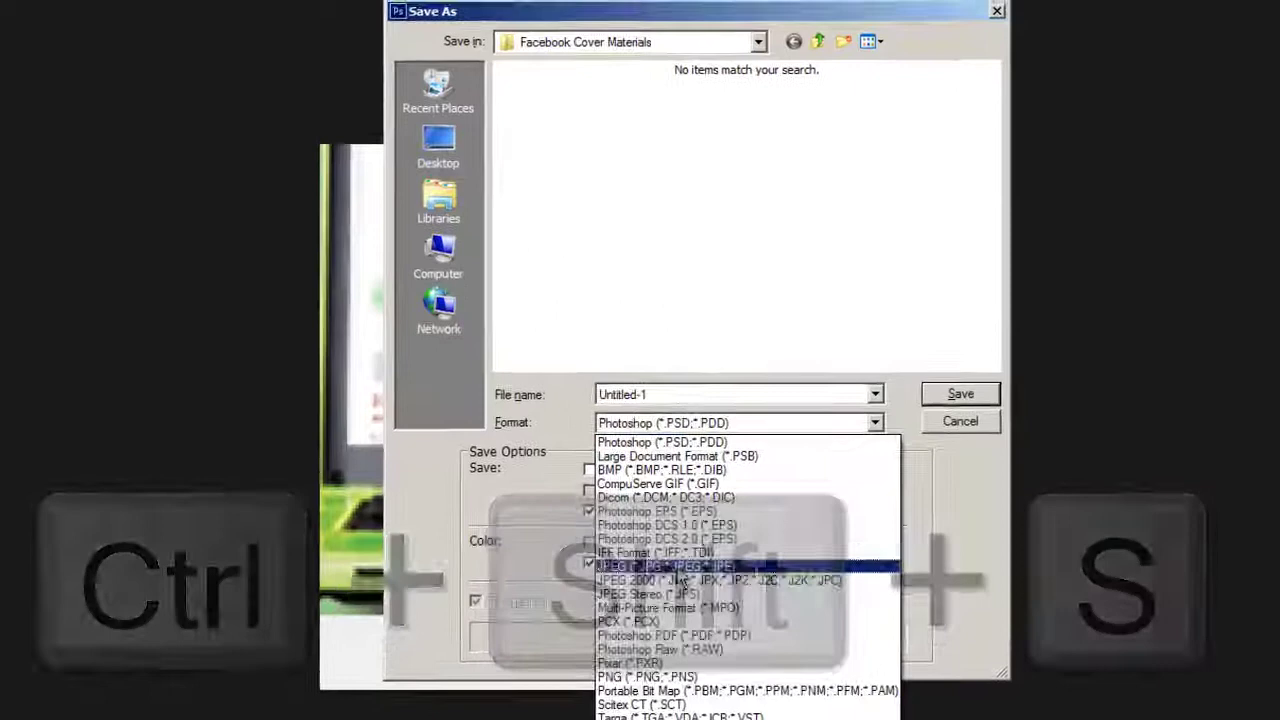
pyautogui.click(679, 568)
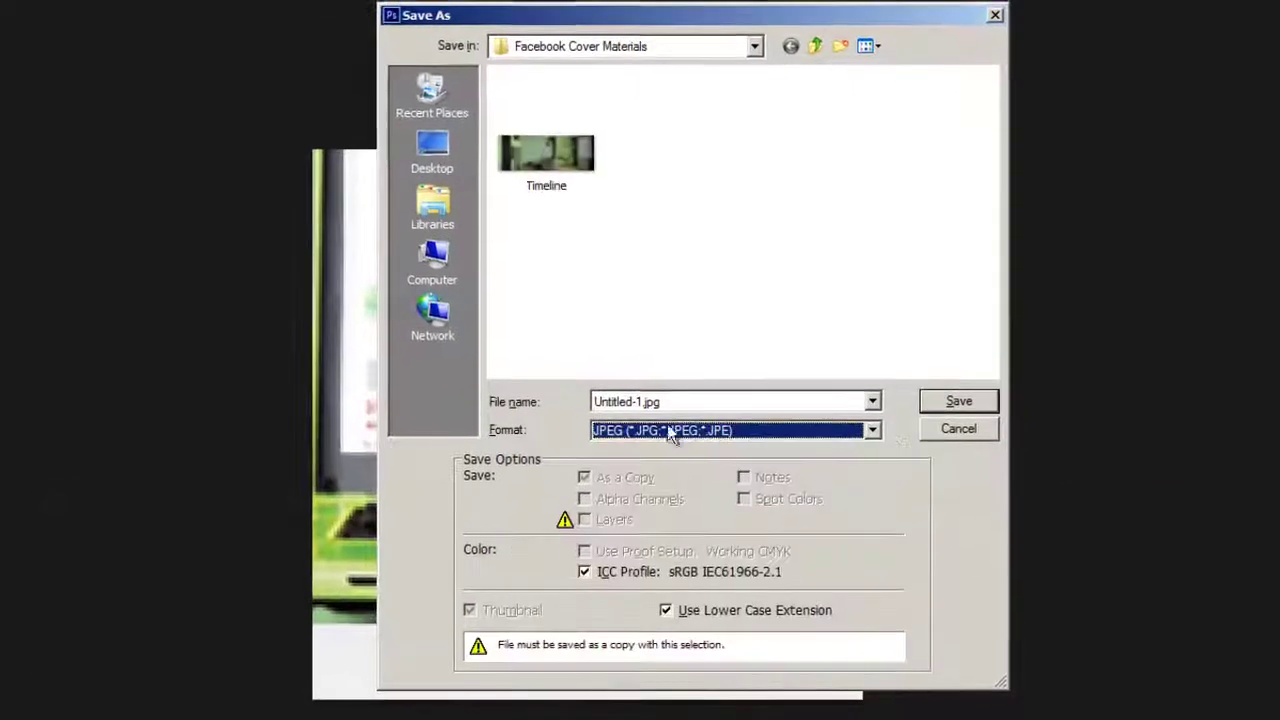
pyautogui.click(438, 145)
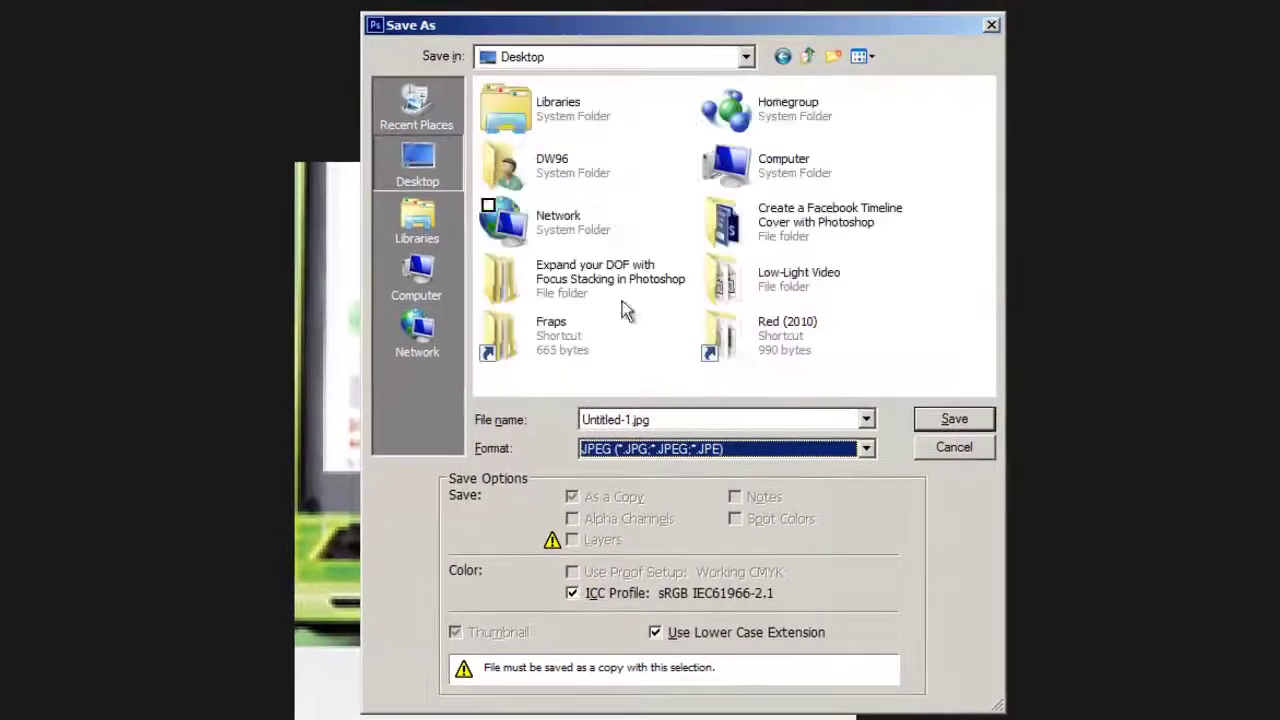
pyautogui.click(722, 411)
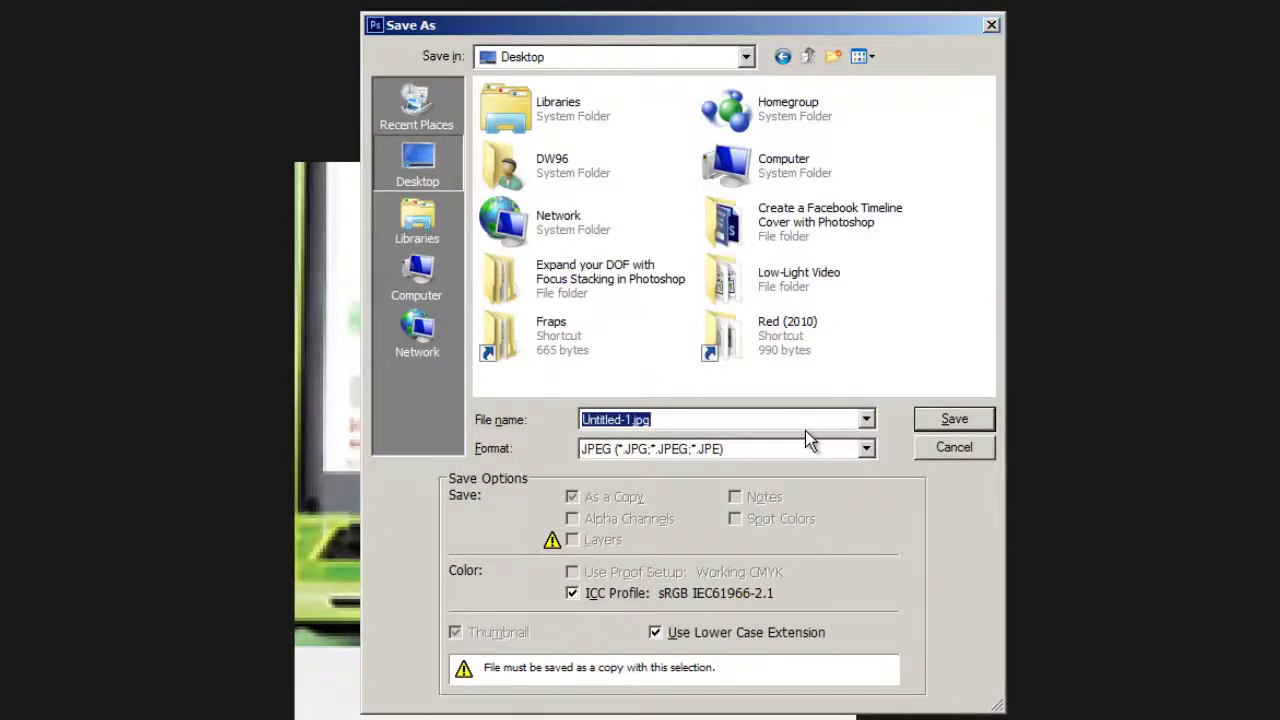
pyautogui.press('BackSpace')
pyautogui.write('Profile Pic')
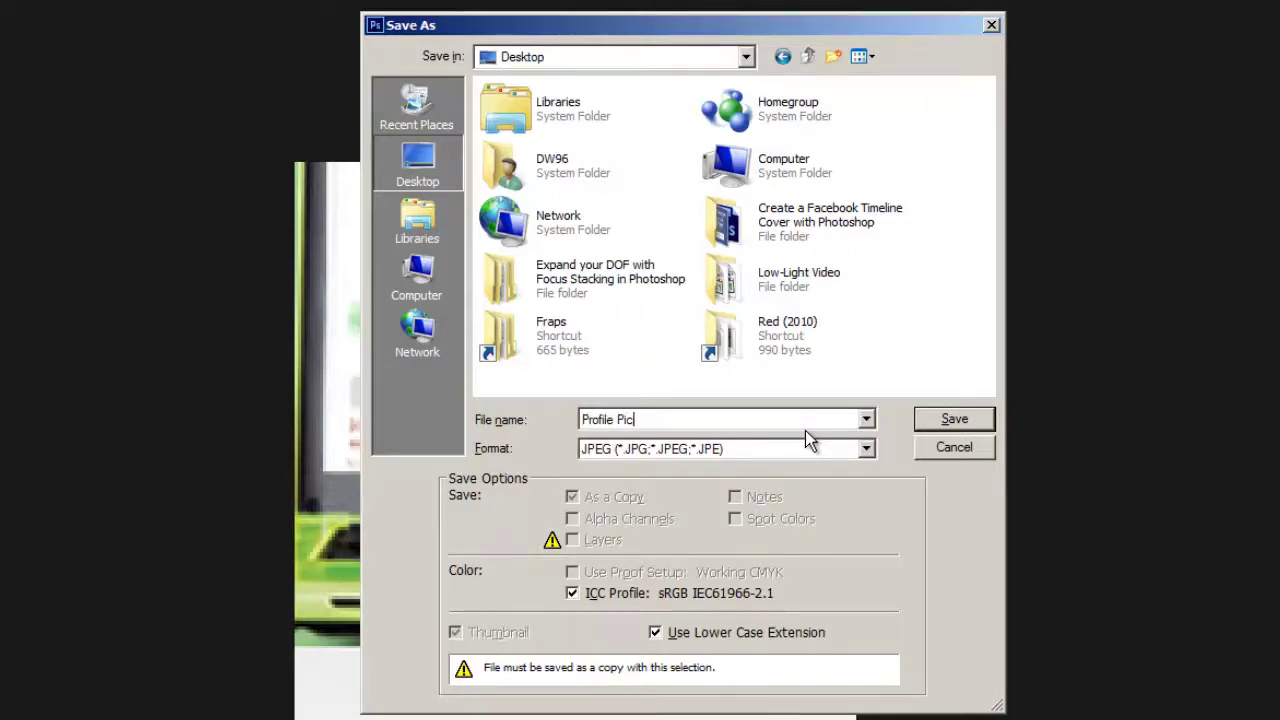
pyautogui.press('Return')
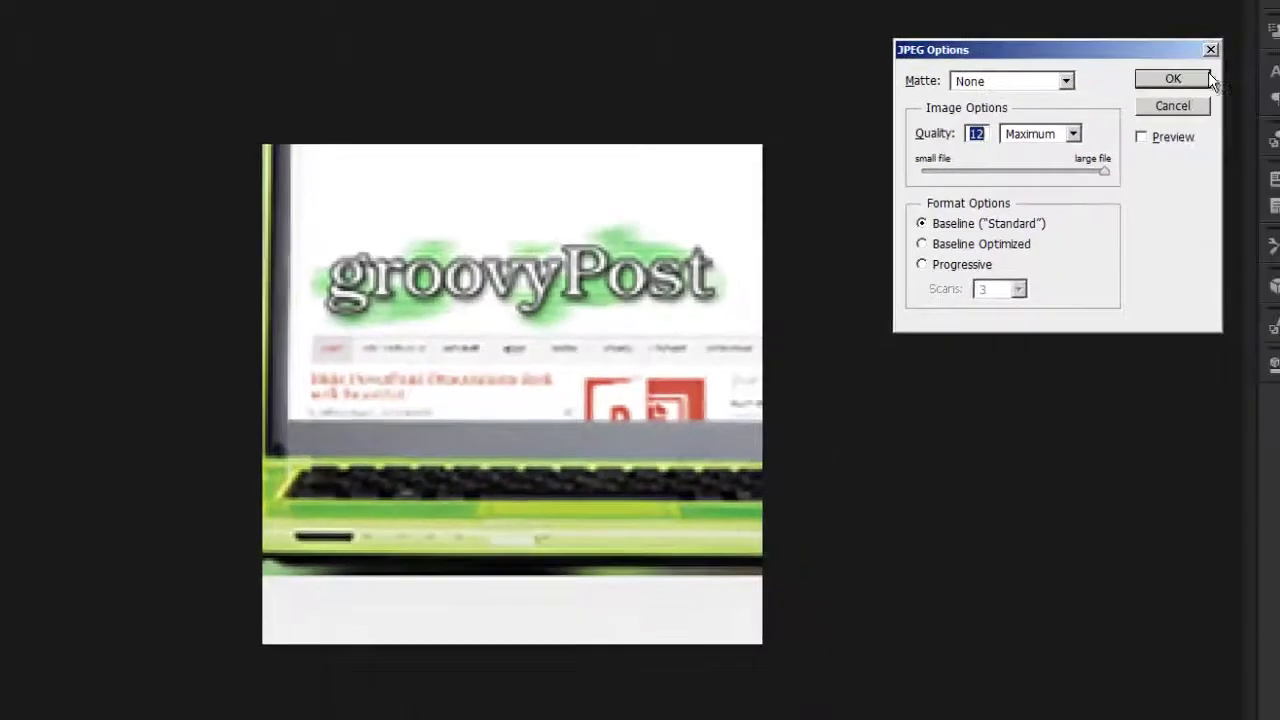
pyautogui.click(1173, 80)
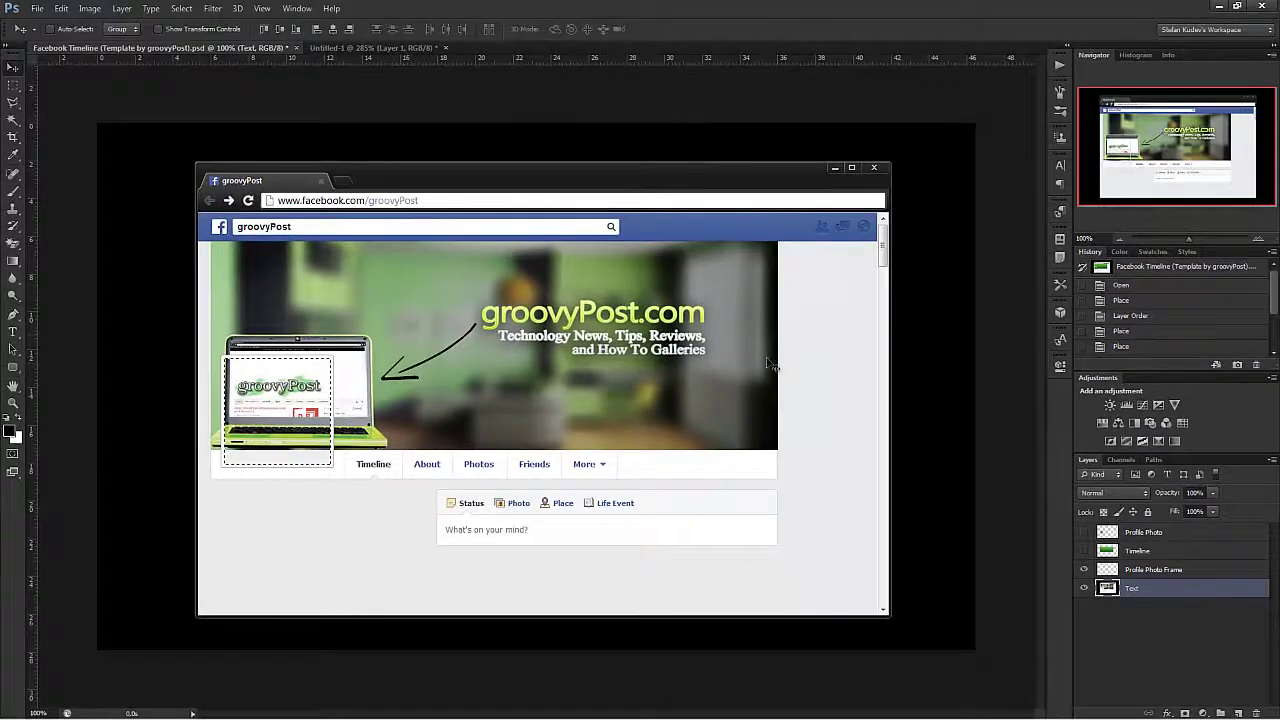
# Copy the Timeline layer's area from the template's merged Text layer and create a new transparent 851 × 315 pixel document.
pyautogui.hotkey('ctrl', 'd')
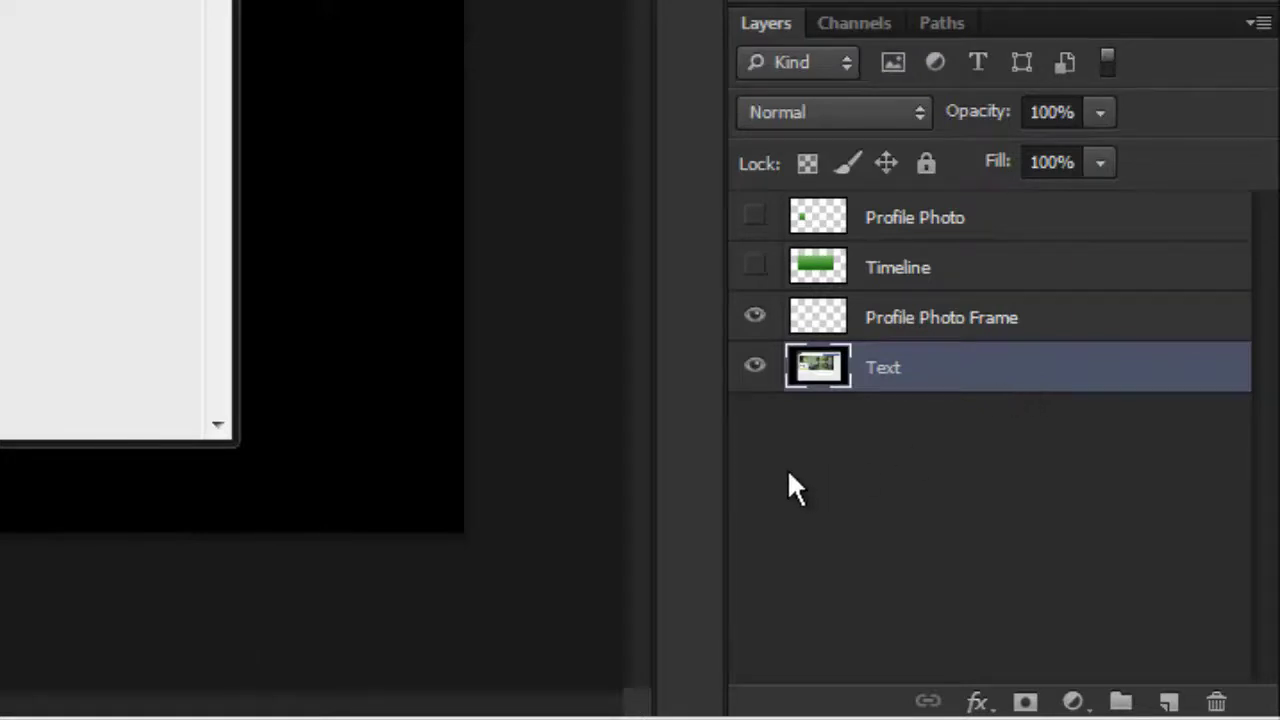
pyautogui.hotkey('ctrl', 'c')
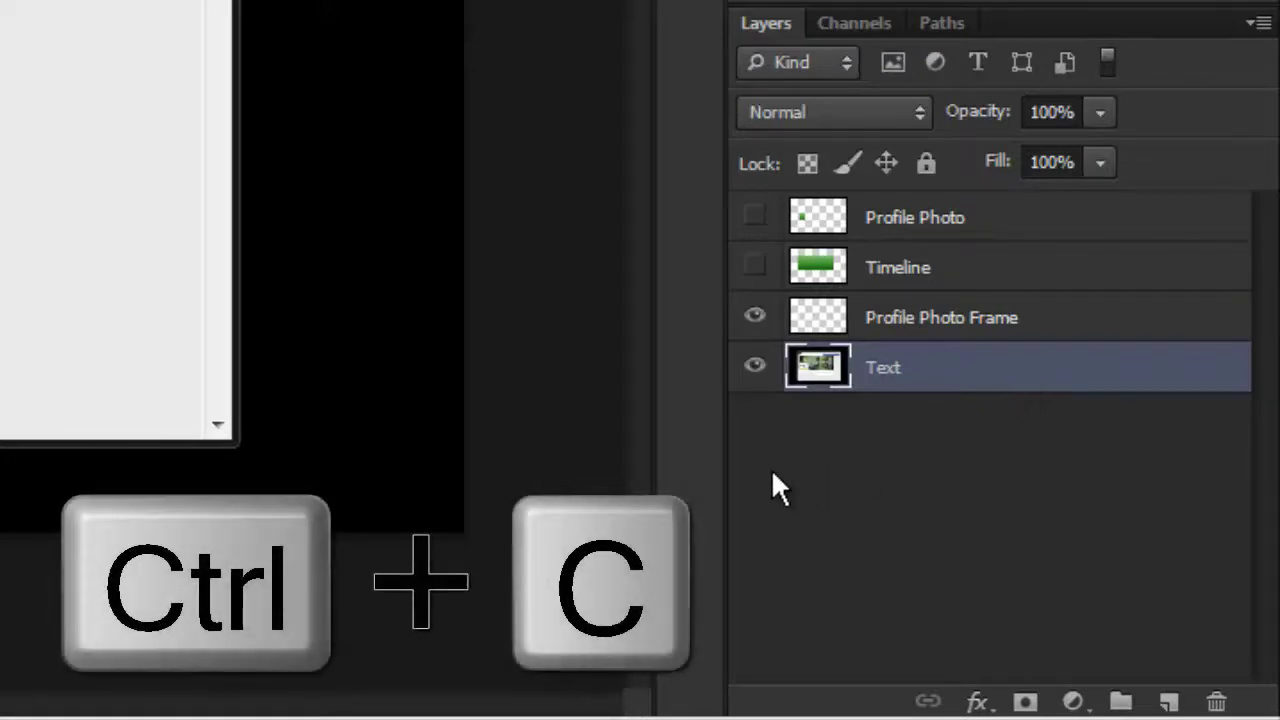
pyautogui.hotkey('ctrl', 'n')
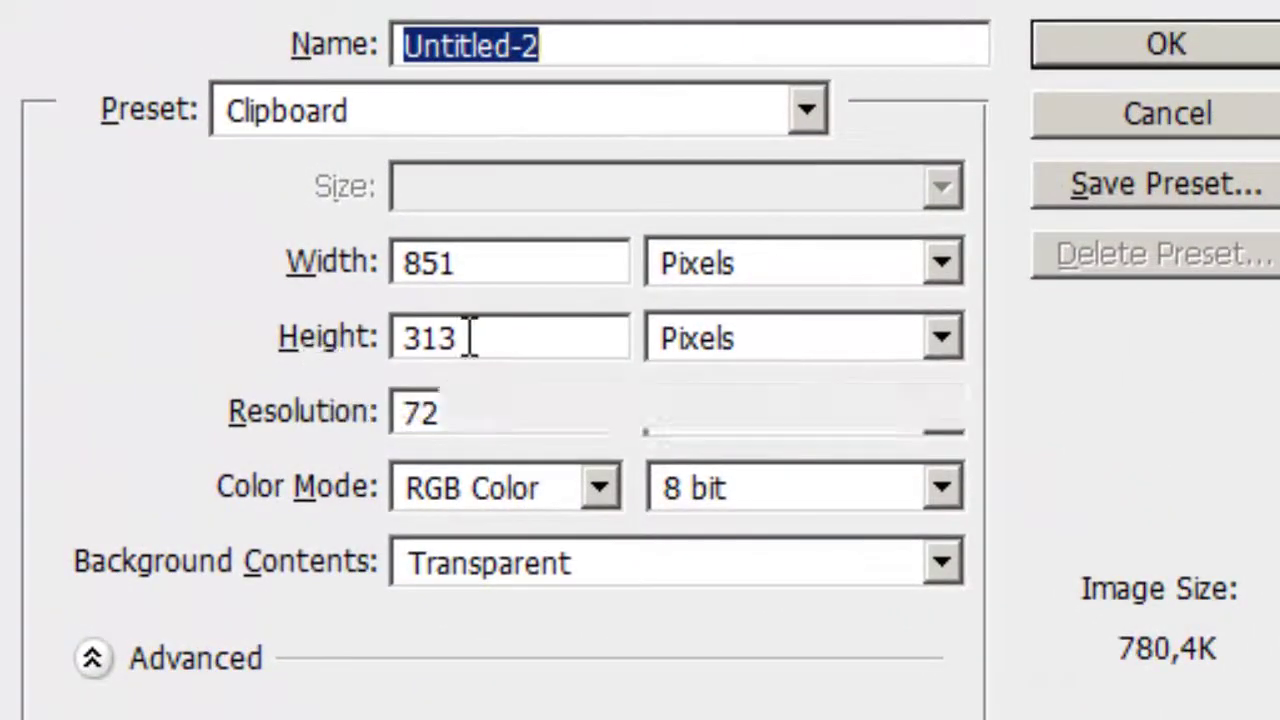
pyautogui.moveTo(466, 337); pyautogui.dragTo(447, 345)
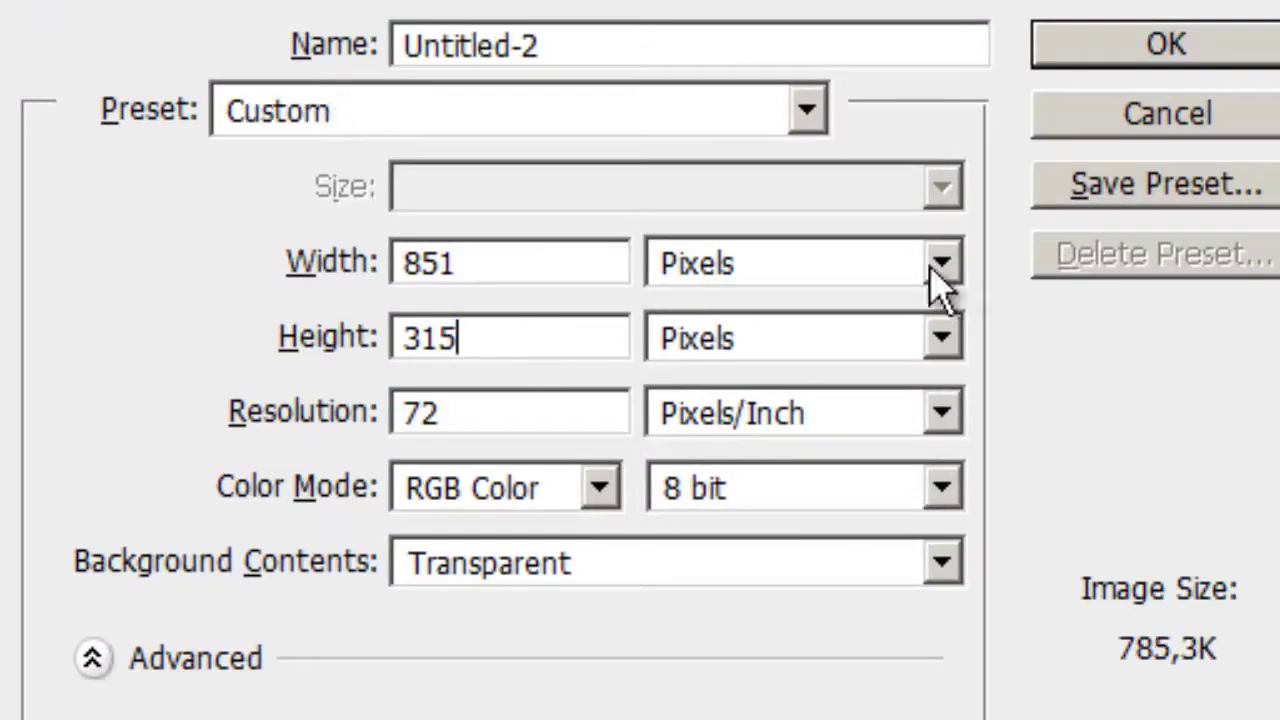
pyautogui.click(1170, 75)
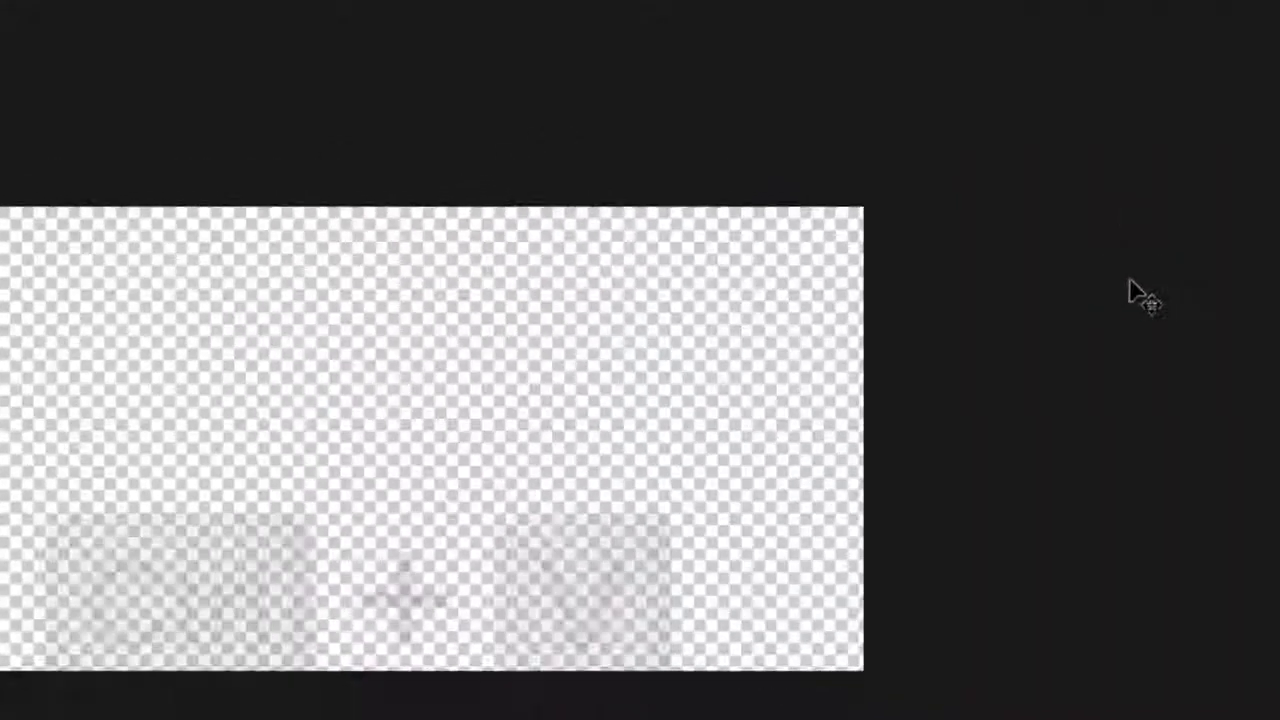
# Paste the copied cover area and stretch it vertically to fill the canvas.
pyautogui.hotkey('ctrl', 'v')
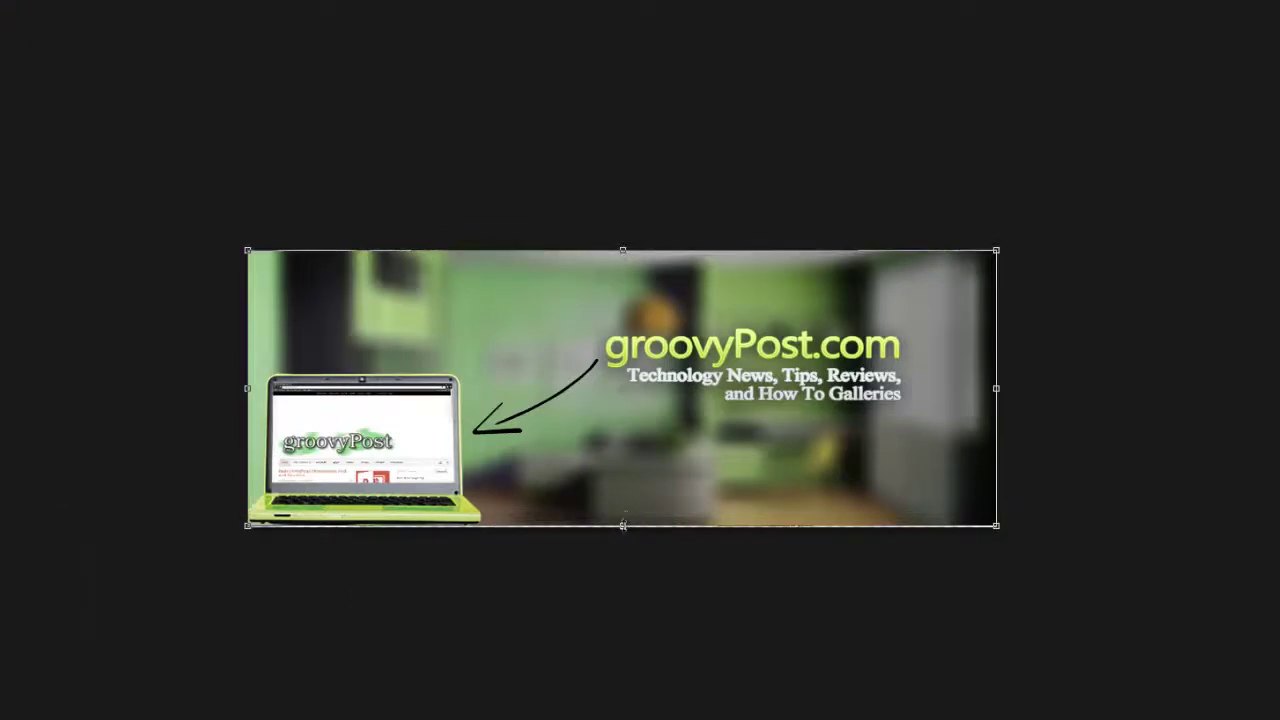
pyautogui.moveTo(622, 524); pyautogui.dragTo(625, 527)
pyautogui.press('Return')
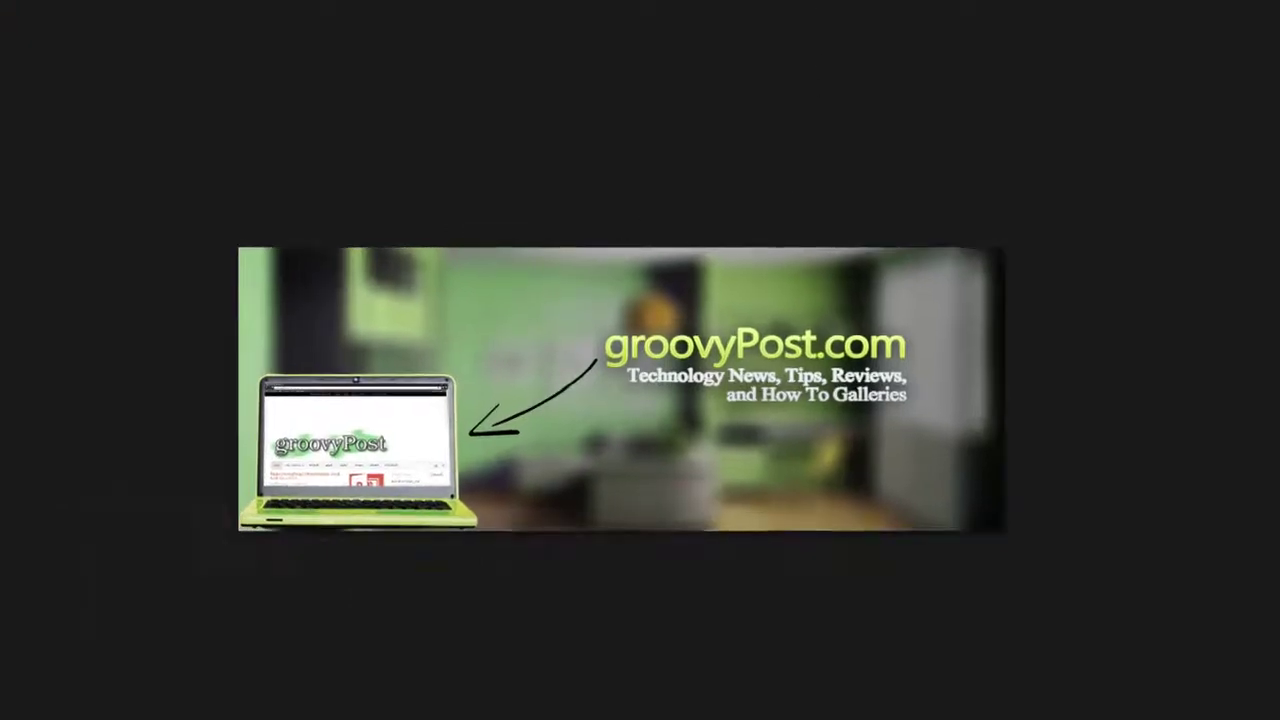
# Save the cover image to the Desktop as a JPEG named Timeline with the default JPEG options.
pyautogui.hotkey('ctrl', 'shift', 's')
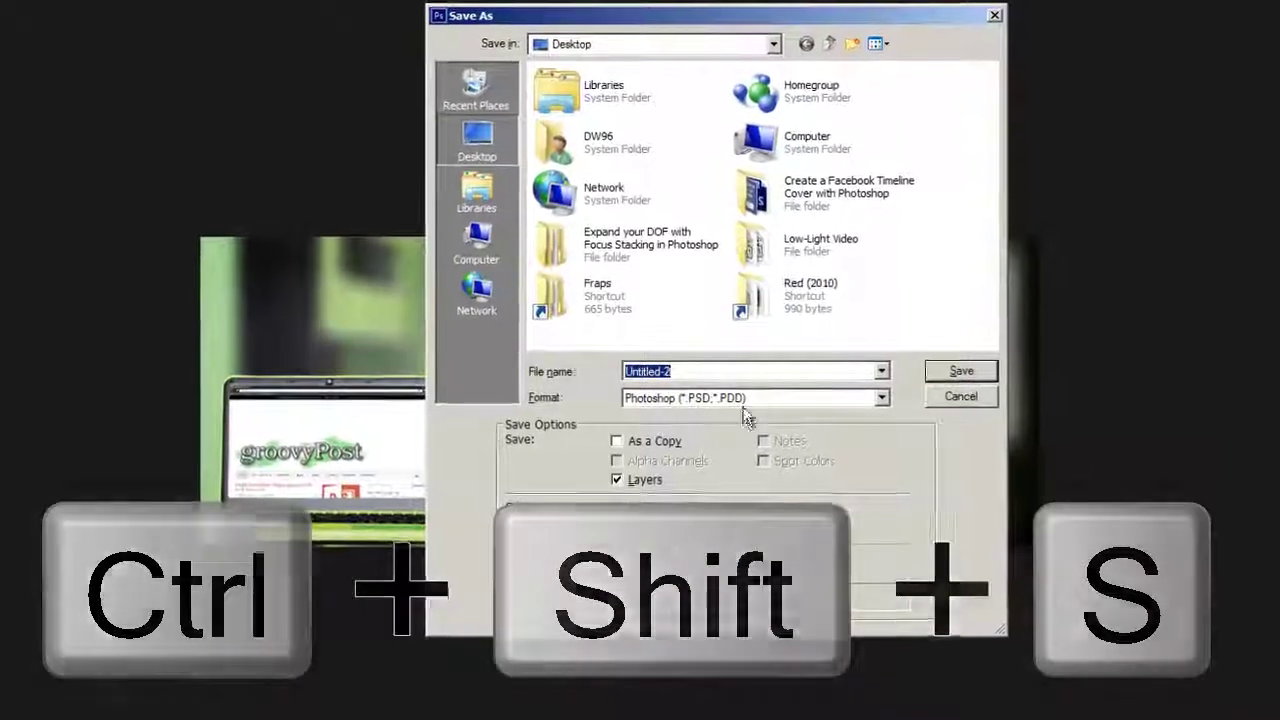
pyautogui.click(750, 397)
pyautogui.click(700, 525)
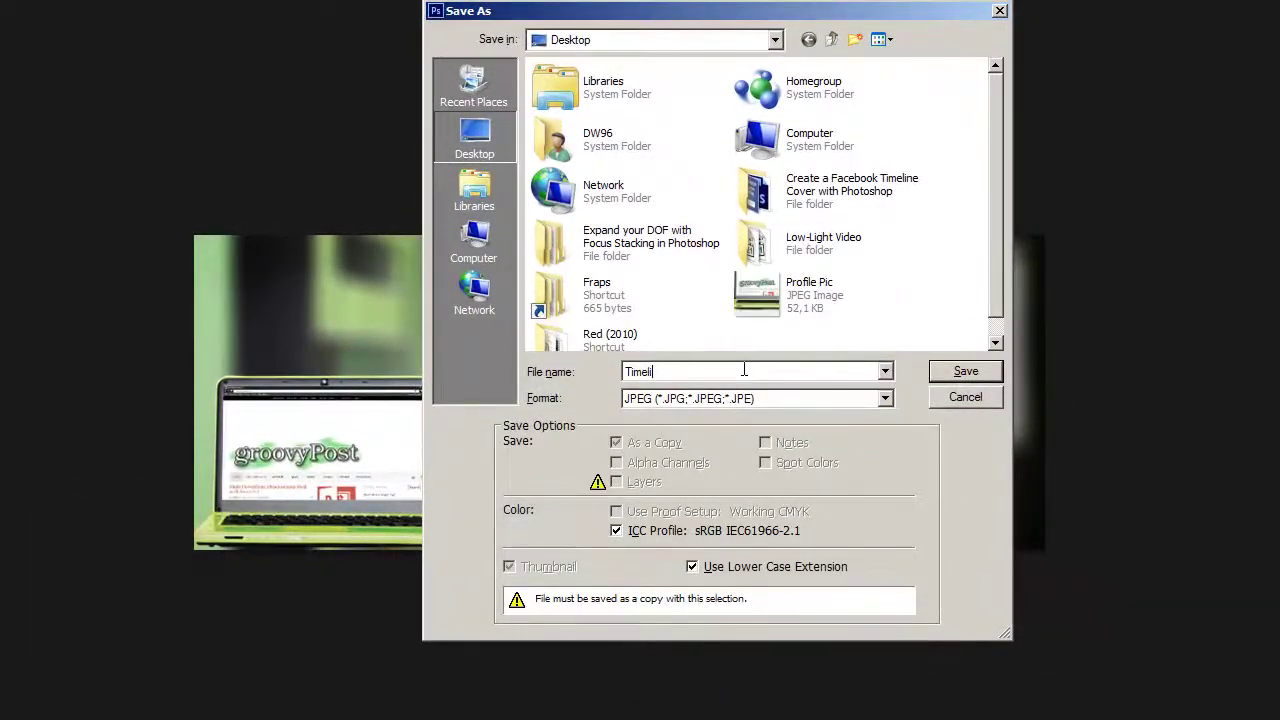
pyautogui.press('Return')
pyautogui.press('Return')
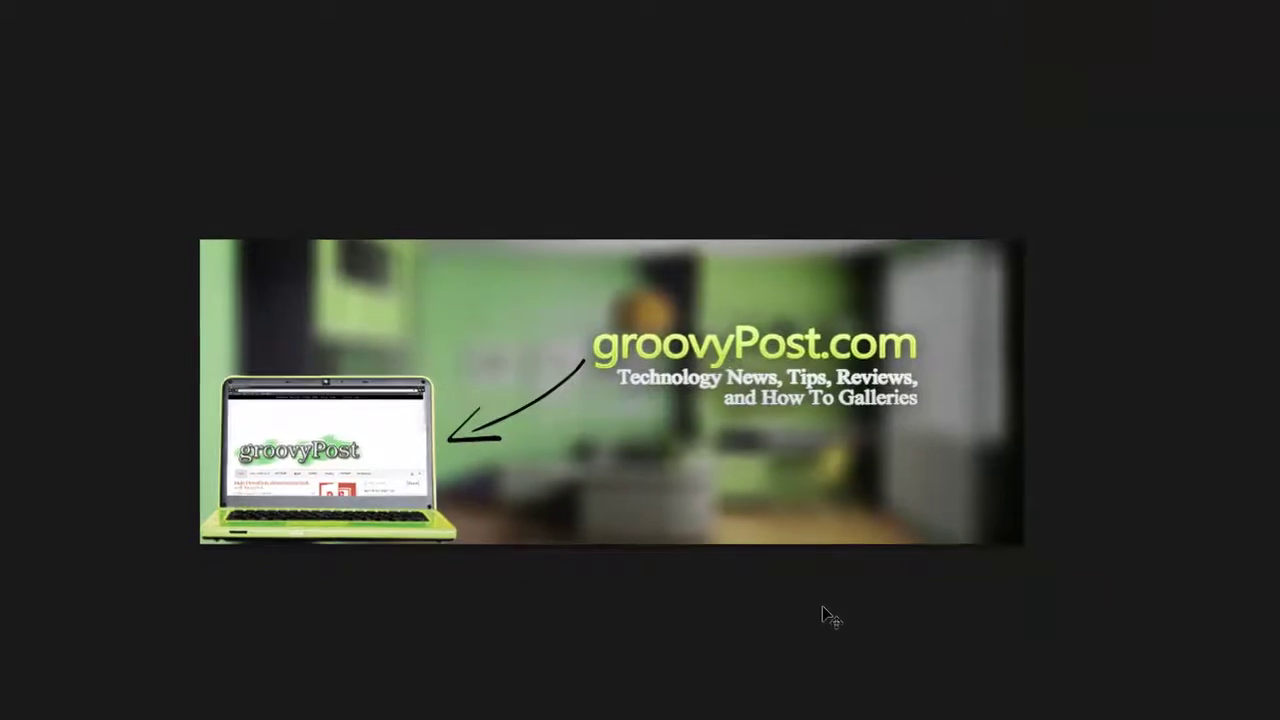